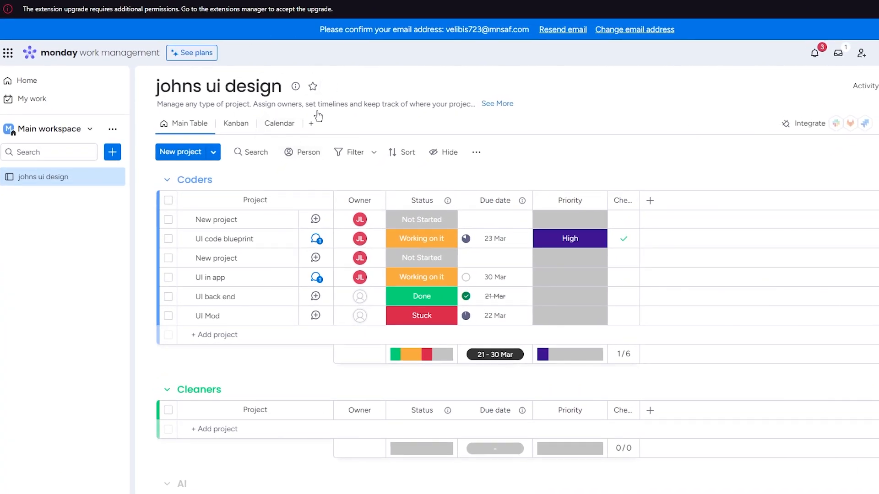
{"action": "scroll", "coordinate": [471, 298], "scroll_direction": "down", "scroll_amount": 2}
{"action": "scroll", "coordinate": [471, 298], "scroll_direction": "up", "scroll_amount": 2}
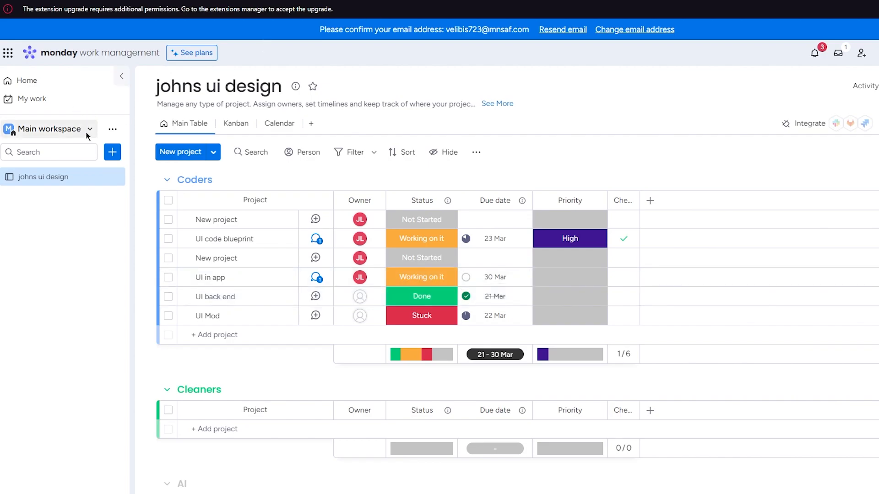
Step: Create a board named "new project board" in the main workspace, set up for managing projects
{"action": "left_click", "coordinate": [112, 152]}
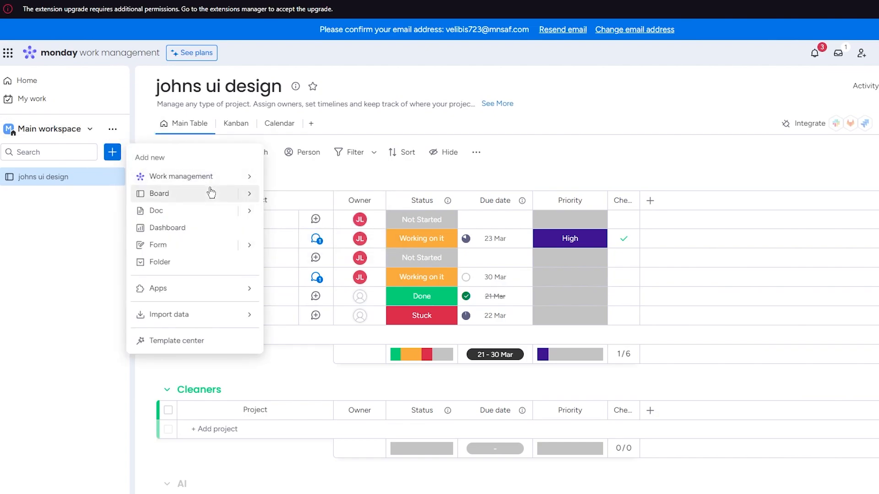
{"action": "mouse_move", "coordinate": [250, 181]}
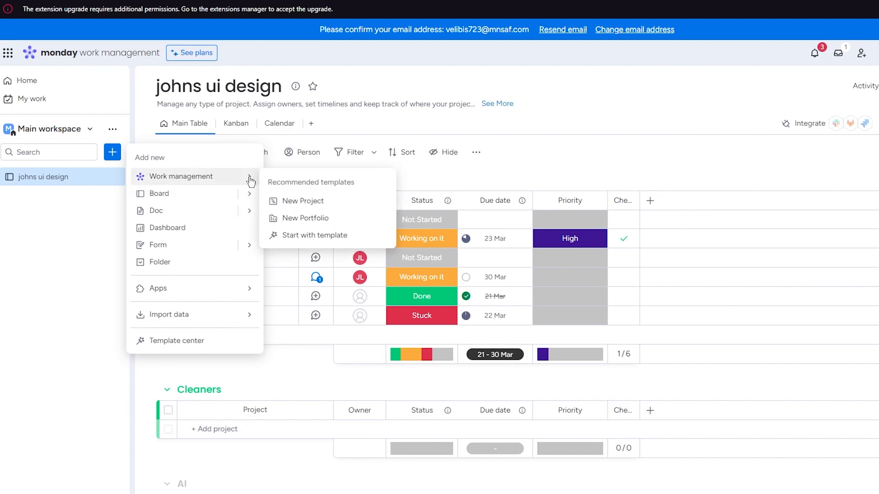
{"action": "left_click", "coordinate": [282, 197]}
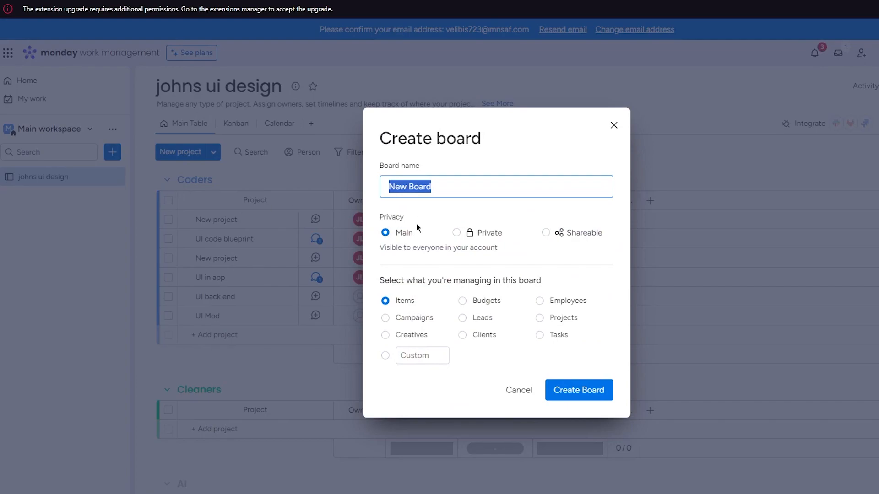
{"action": "type", "text": "new proj"}
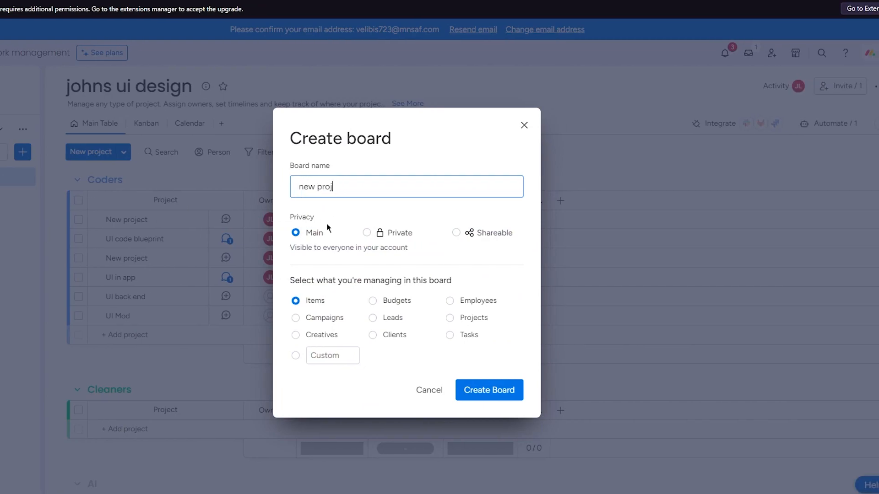
{"action": "type", "text": "ect board"}
{"action": "left_click", "coordinate": [478, 304]}
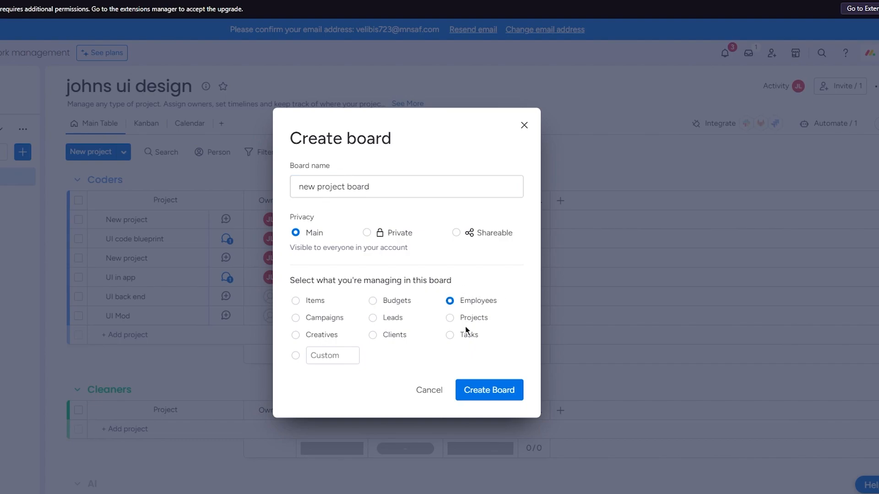
{"action": "left_click", "coordinate": [467, 321]}
{"action": "left_click", "coordinate": [477, 393]}
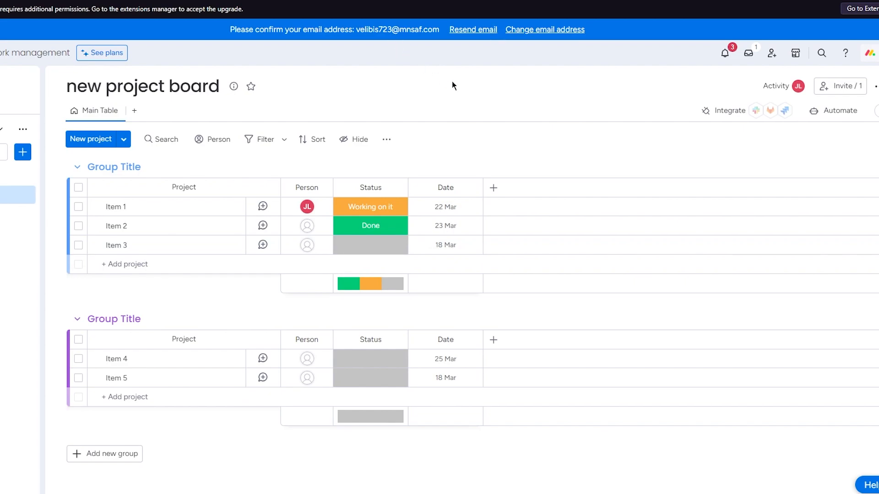
{"action": "left_click", "coordinate": [209, 91]}
{"action": "left_click_drag", "start_coordinate": [220, 90], "coordinate": [160, 93]}
{"action": "left_click", "coordinate": [281, 112]}
Step: Add a third group below the two existing groups on the new project board
{"action": "left_click", "coordinate": [112, 454]}
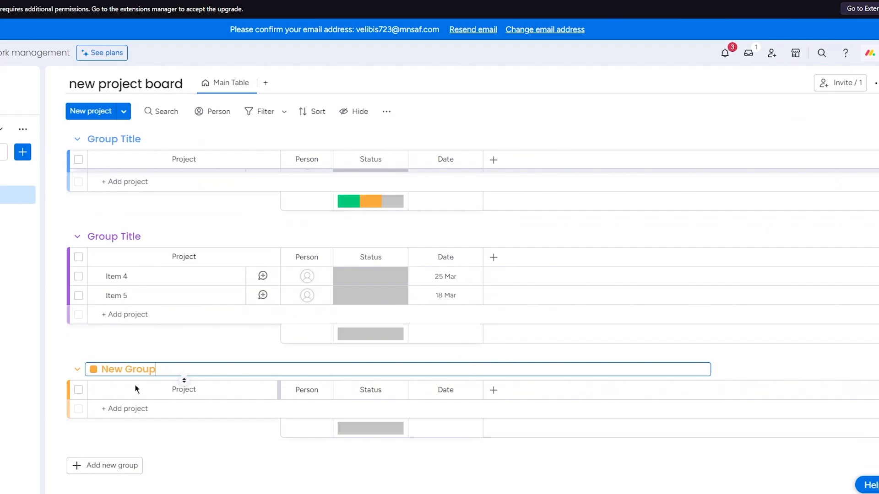
{"action": "scroll", "coordinate": [179, 319], "scroll_direction": "up", "scroll_amount": 3}
{"action": "scroll", "coordinate": [291, 308], "scroll_direction": "down", "scroll_amount": 3}
{"action": "scroll", "coordinate": [291, 294], "scroll_direction": "up", "scroll_amount": 3}
Step: Rename the first group on the board to "front end"
{"action": "left_click", "coordinate": [138, 166]}
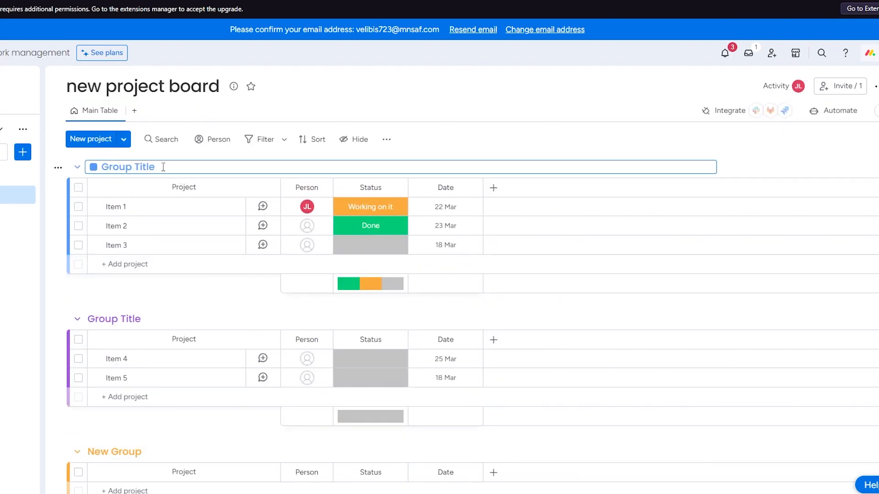
{"action": "left_click_drag", "start_coordinate": [155, 167], "coordinate": [61, 173]}
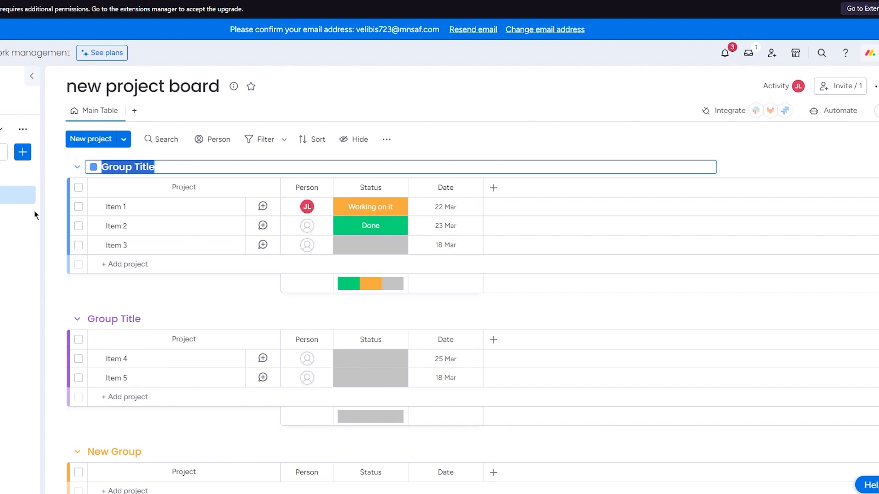
{"action": "type", "text": "front end"}
{"action": "key", "text": "Return"}
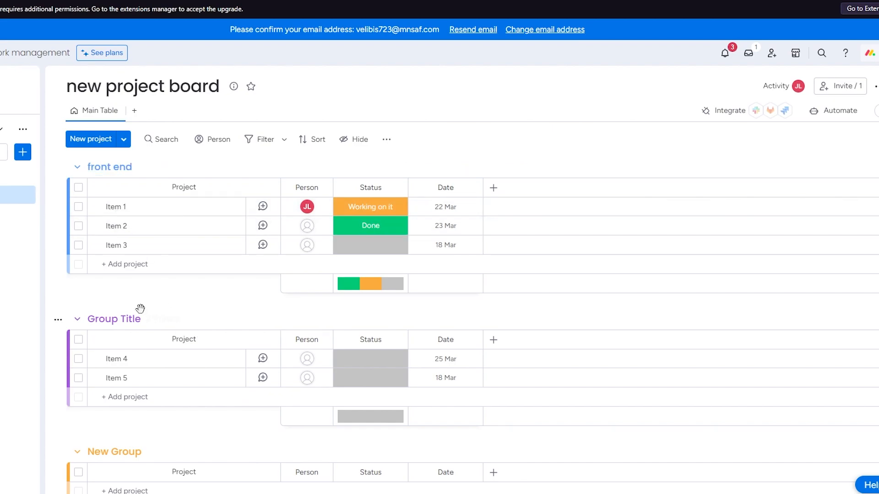
Step: Rename the second group, which holds Item 4 and Item 5, to "back end"
{"action": "left_click", "coordinate": [157, 319]}
{"action": "left_click_drag", "start_coordinate": [157, 318], "coordinate": [77, 330]}
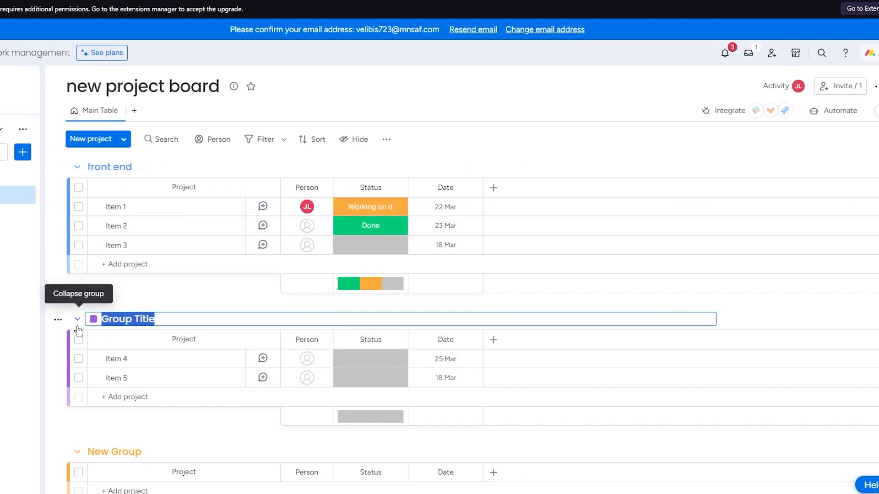
{"action": "type", "text": "back end"}
{"action": "key", "text": "Return"}
Step: Rename the empty third group on the board to "UI/UX"
{"action": "scroll", "coordinate": [78, 330], "scroll_direction": "down", "scroll_amount": 2}
{"action": "left_click", "coordinate": [122, 369]}
{"action": "key", "text": "BackSpace"}
{"action": "key", "text": "BackSpace"}
{"action": "key", "text": "BackSpace"}
{"action": "key", "text": "BackSpace"}
{"action": "key", "text": "BackSpace"}
{"action": "key", "text": "BackSpace"}
{"action": "key", "text": "BackSpace"}
{"action": "key", "text": "BackSpace"}
{"action": "type", "text": "UI/U"}
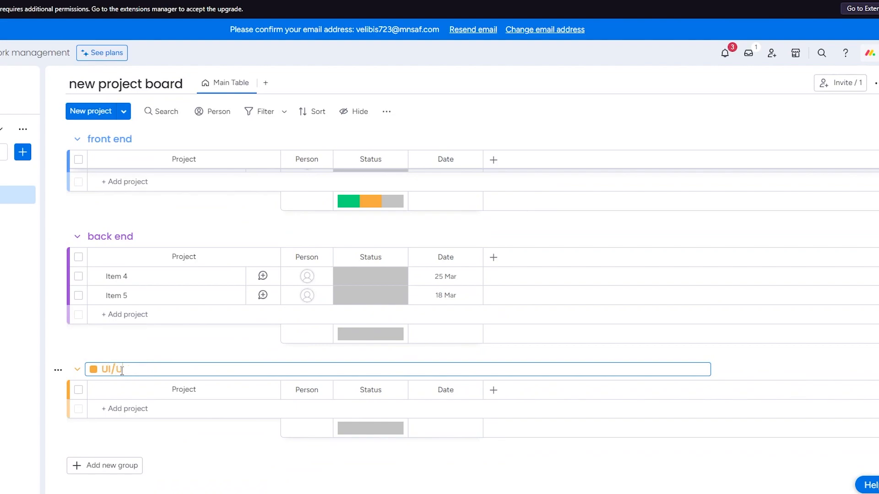
{"action": "key", "text": "Return"}
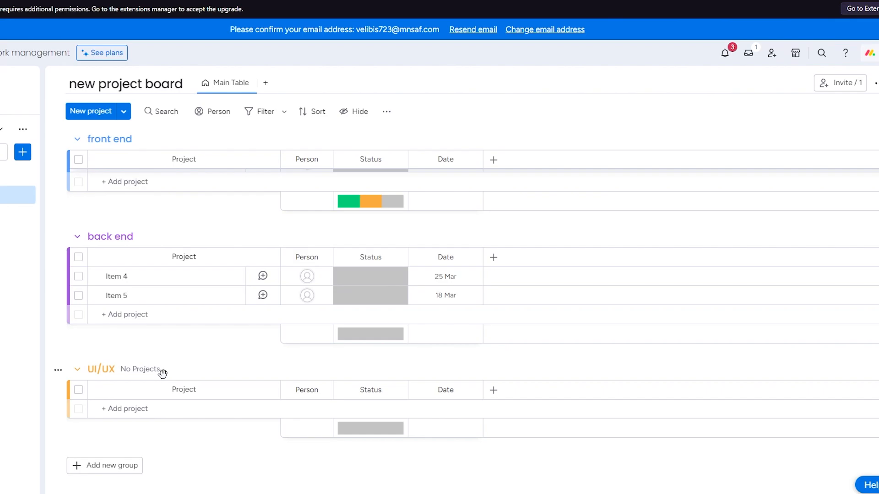
Step: Add a new project to the front end group and sort the board's projects by name in descending order
{"action": "scroll", "coordinate": [192, 380], "scroll_direction": "up", "scroll_amount": 3}
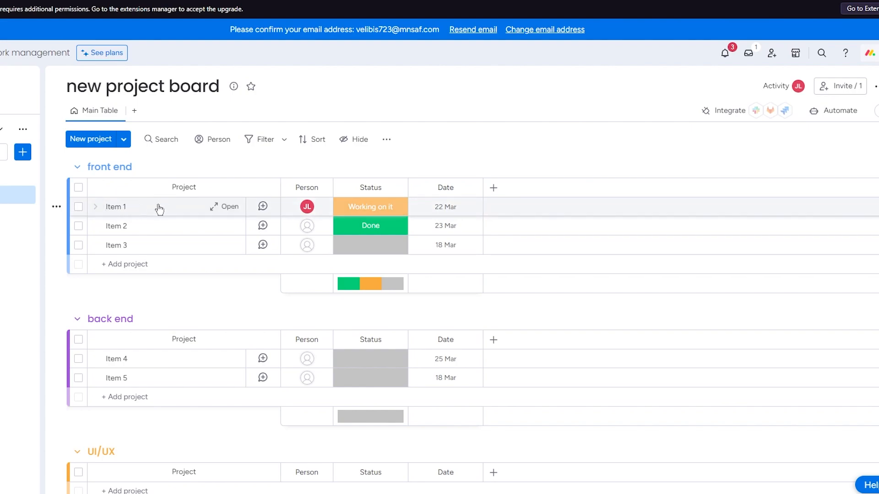
{"action": "left_click", "coordinate": [83, 141]}
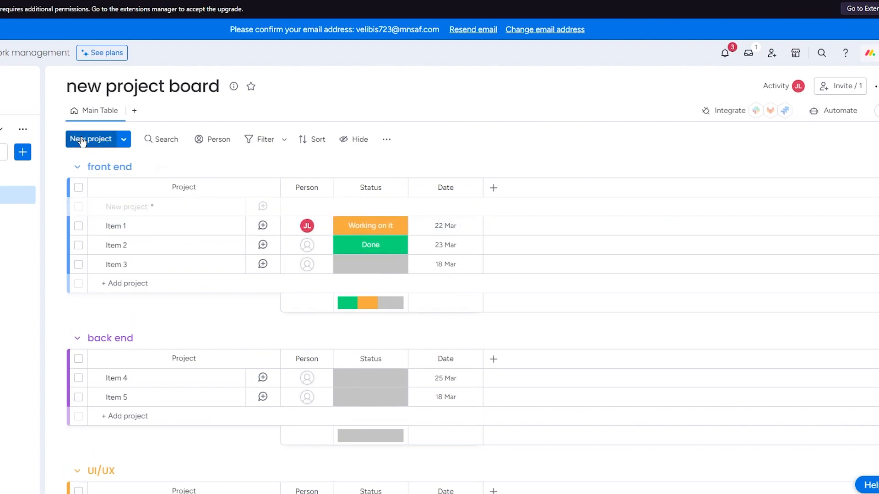
{"action": "left_click", "coordinate": [183, 177]}
{"action": "left_click", "coordinate": [183, 178]}
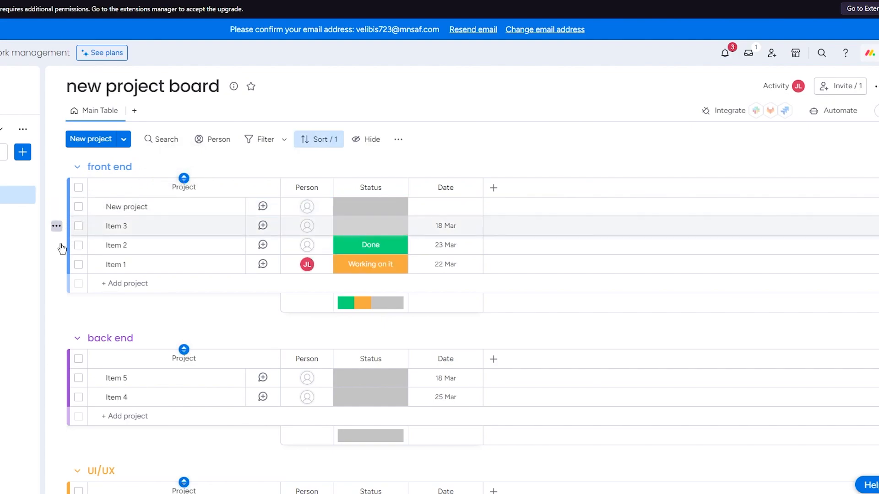
Step: Remove the name sort from the board
{"action": "left_click", "coordinate": [57, 207]}
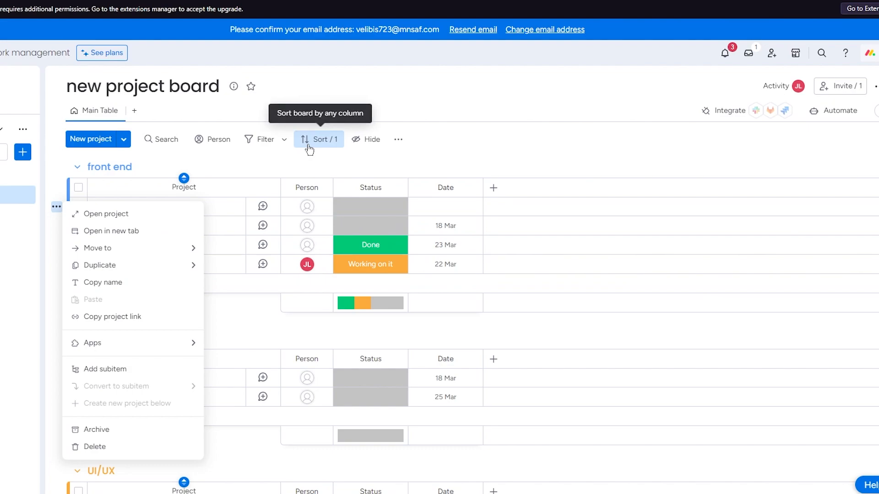
{"action": "left_click", "coordinate": [308, 147]}
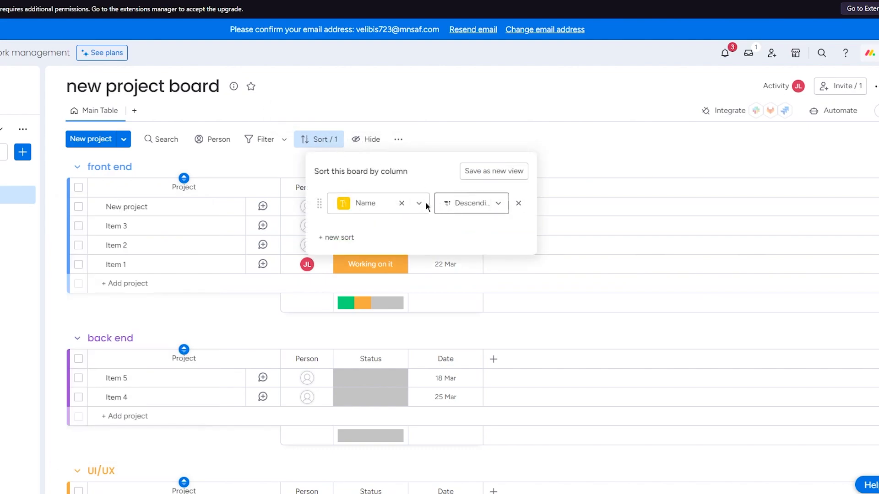
{"action": "left_click", "coordinate": [402, 203]}
{"action": "left_click", "coordinate": [126, 167]}
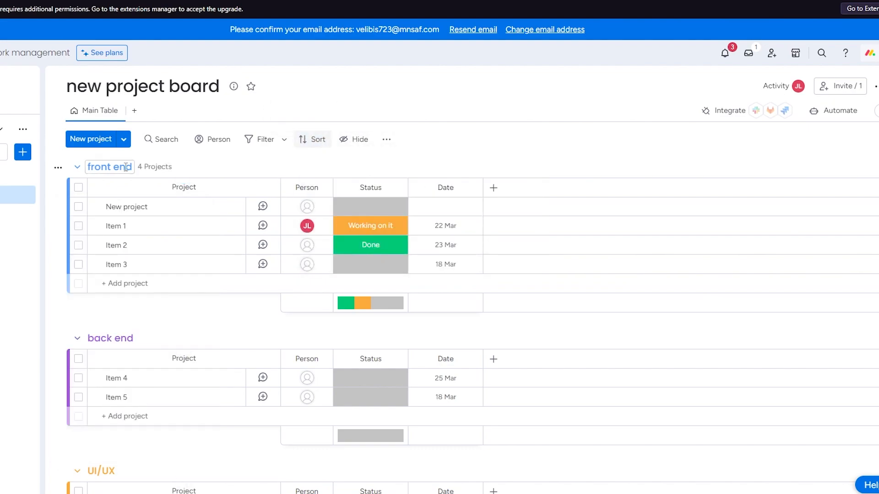
Step: Delete the unnamed new project from the front end group
{"action": "left_click", "coordinate": [56, 206]}
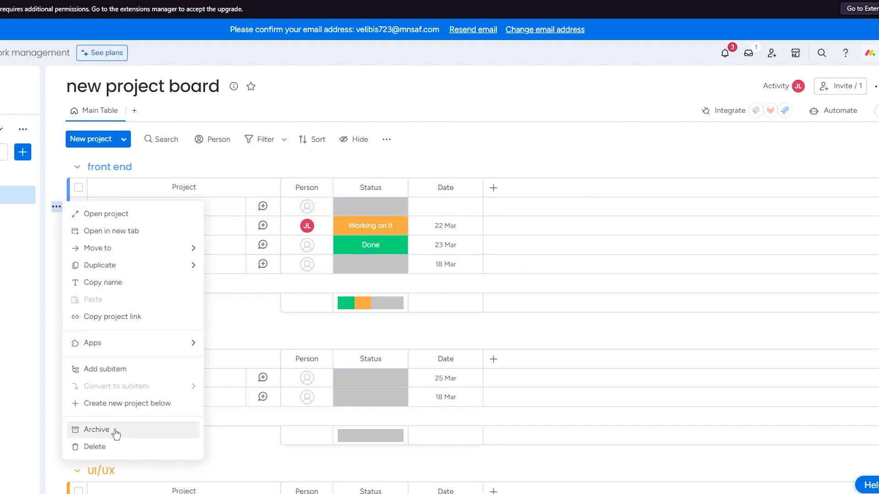
{"action": "left_click", "coordinate": [92, 450]}
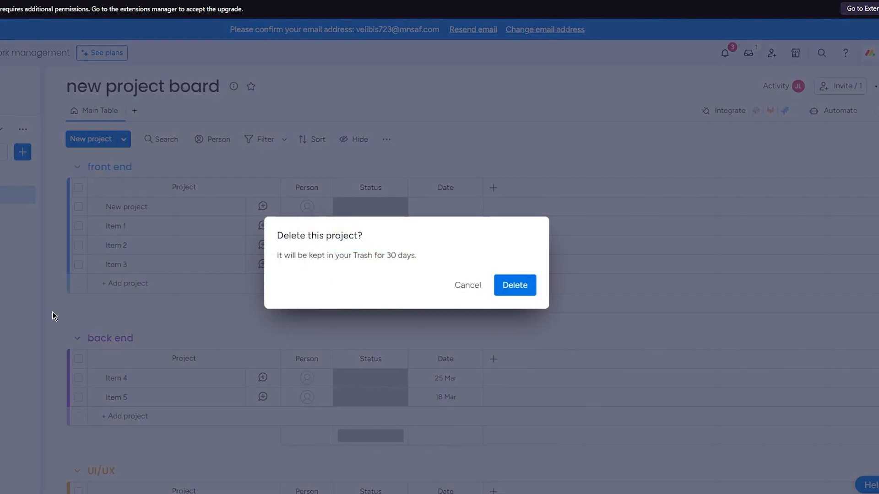
{"action": "left_click", "coordinate": [508, 284]}
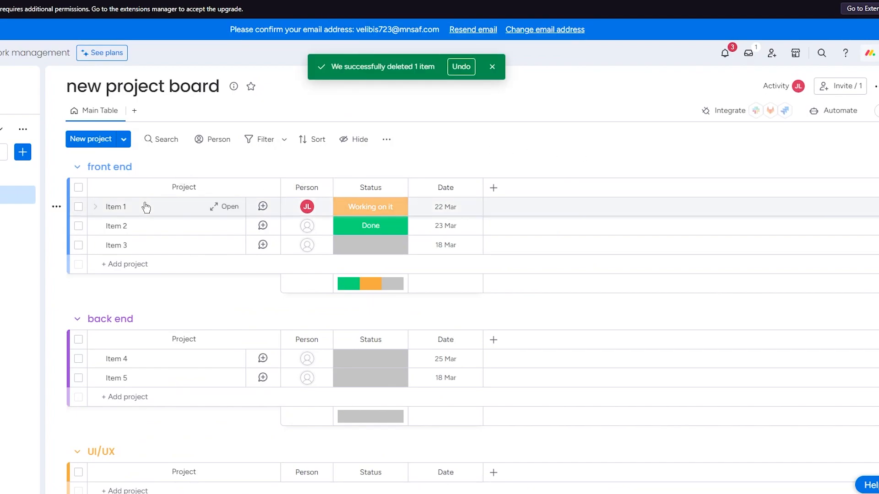
Step: Rename Item 1 in the front end group to "color"
{"action": "left_click", "coordinate": [122, 206]}
{"action": "left_click_drag", "start_coordinate": [127, 207], "coordinate": [85, 211]}
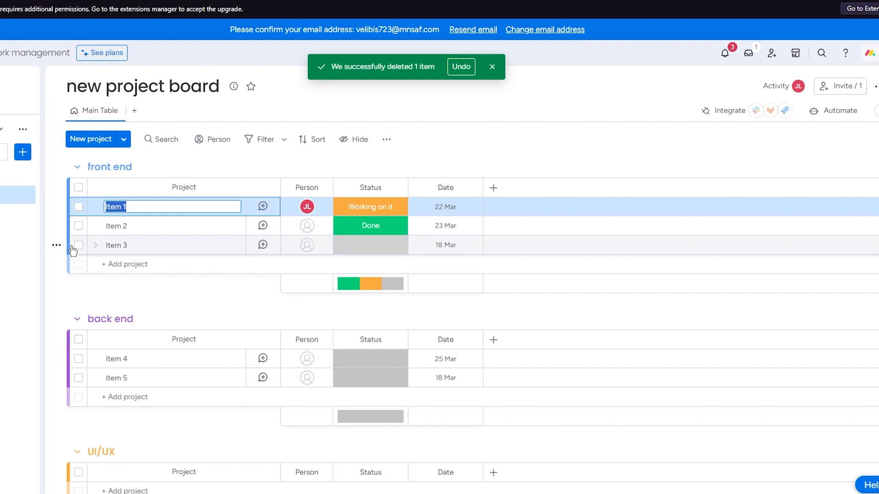
{"action": "type", "text": "color"}
{"action": "key", "text": "Return"}
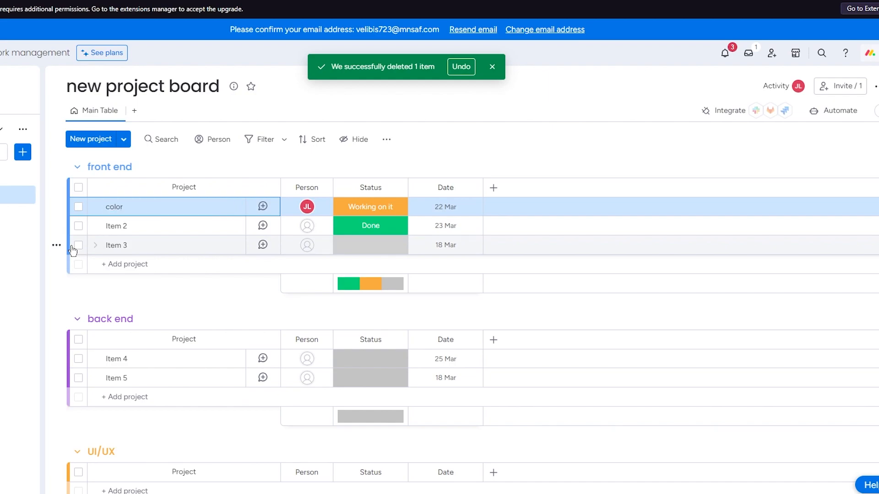
Step: Rename Item 2 in the front end group to "elements"
{"action": "left_click", "coordinate": [125, 225]}
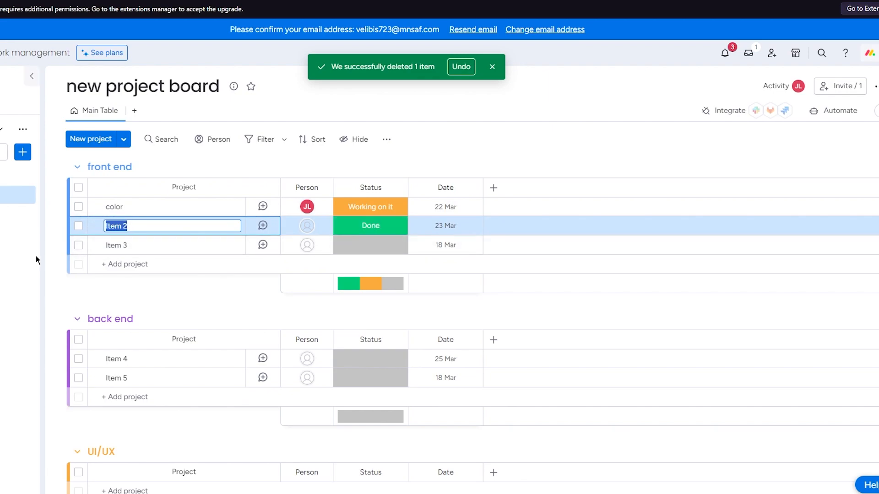
{"action": "type", "text": "elements"}
{"action": "key", "text": "Return"}
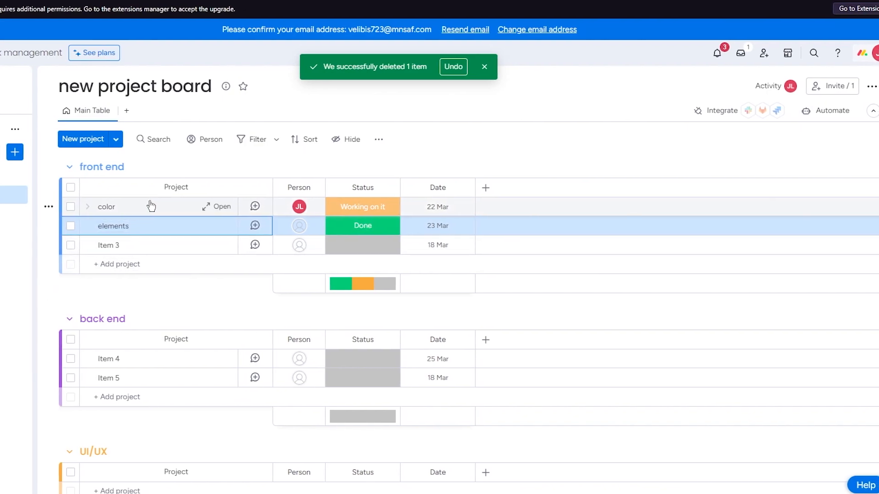
Step: Post an update on the color project: "use blue and yellow scheme in general", "for borders use white", "for buttons use back"
{"action": "left_click", "coordinate": [181, 201]}
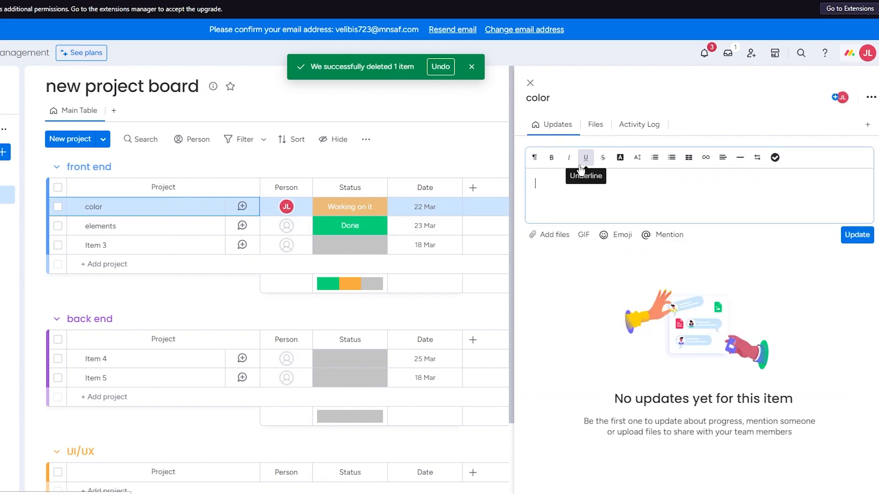
{"action": "type", "text": "use blue and yellow scheme in general"}
{"action": "key", "text": "Return"}
{"action": "key", "text": "Return"}
{"action": "type", "text": "for borders use white"}
{"action": "key", "text": "Return"}
{"action": "type", "text": "for buttons use b"}
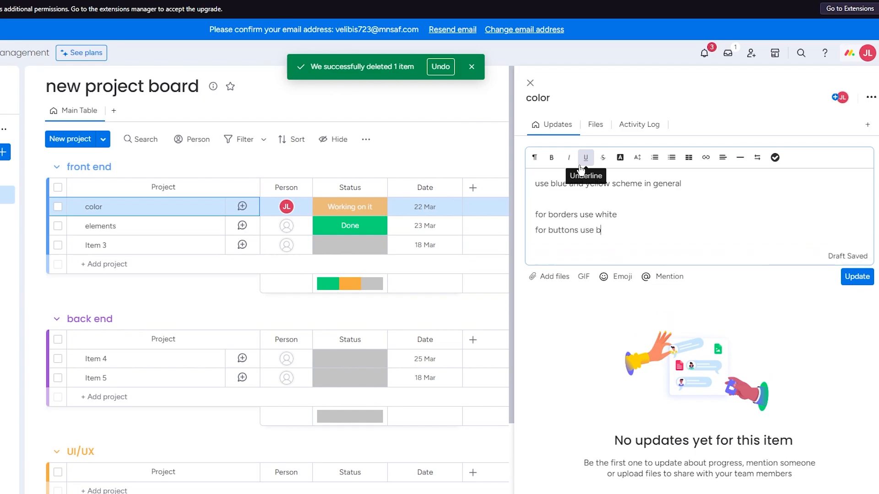
{"action": "type", "text": "ack"}
{"action": "key", "text": "Return"}
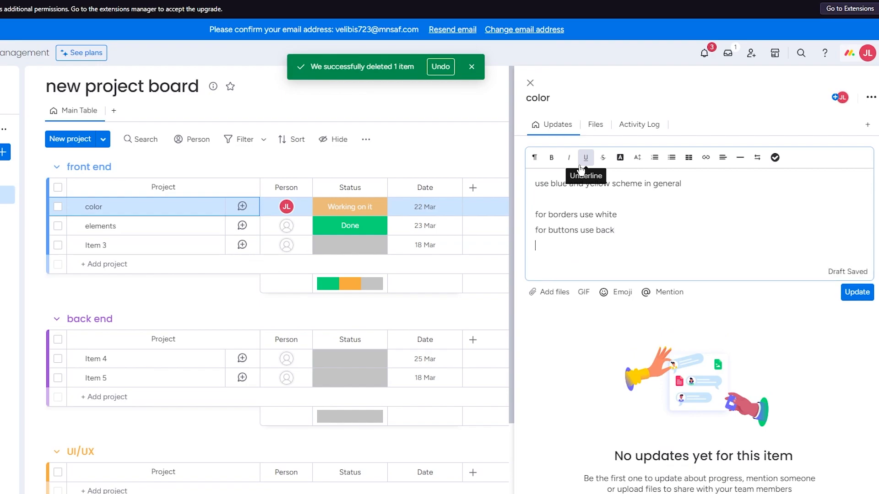
{"action": "left_click", "coordinate": [854, 300]}
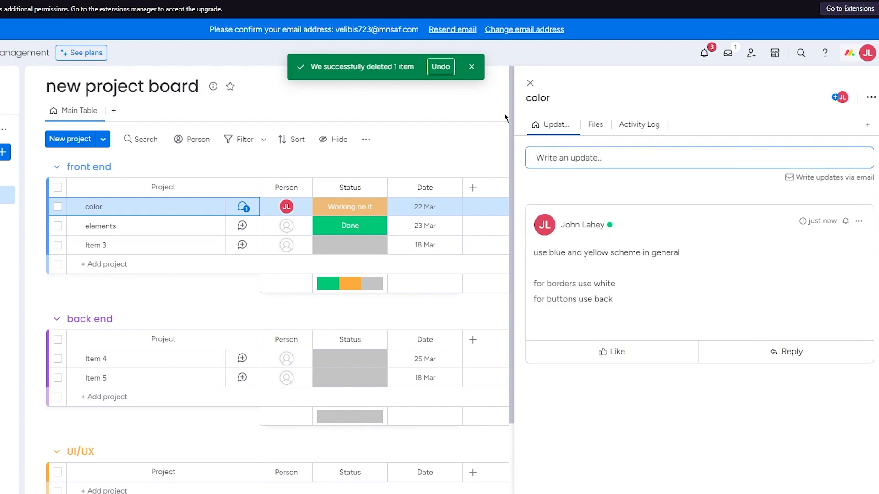
{"action": "left_click", "coordinate": [530, 84]}
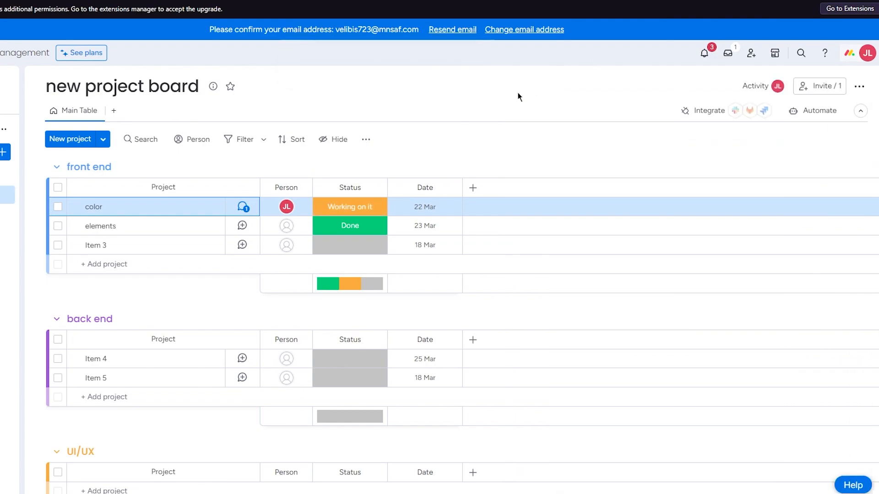
Step: Reopen the color project's updates to review the posted instructions, and close them again
{"action": "left_click", "coordinate": [202, 207]}
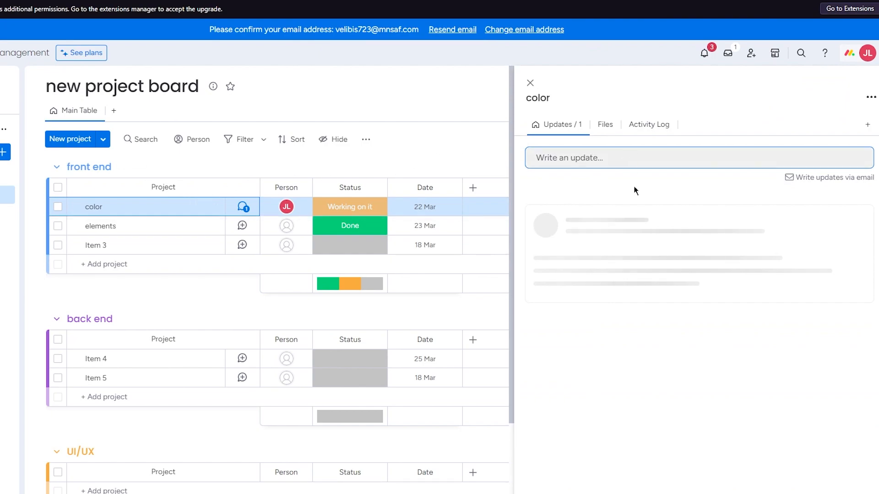
{"action": "left_click_drag", "start_coordinate": [715, 295], "coordinate": [539, 257]}
{"action": "left_click", "coordinate": [595, 274]}
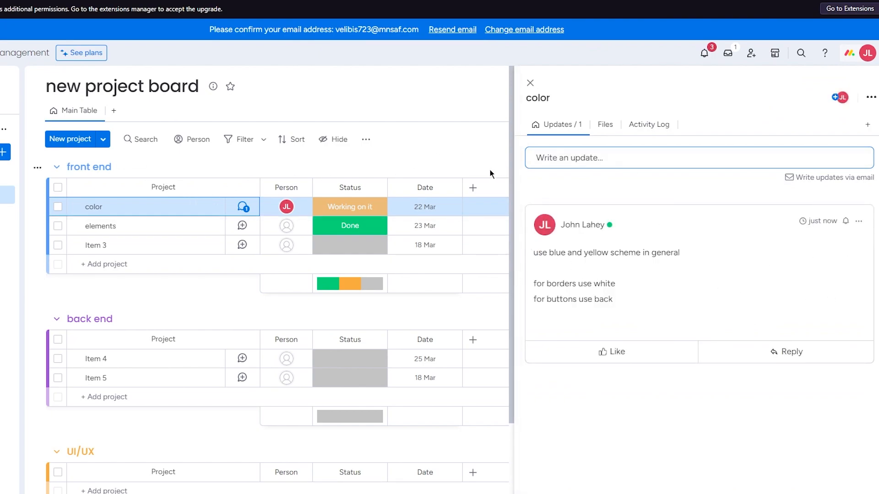
{"action": "left_click", "coordinate": [530, 83]}
{"action": "mouse_move", "coordinate": [287, 208]}
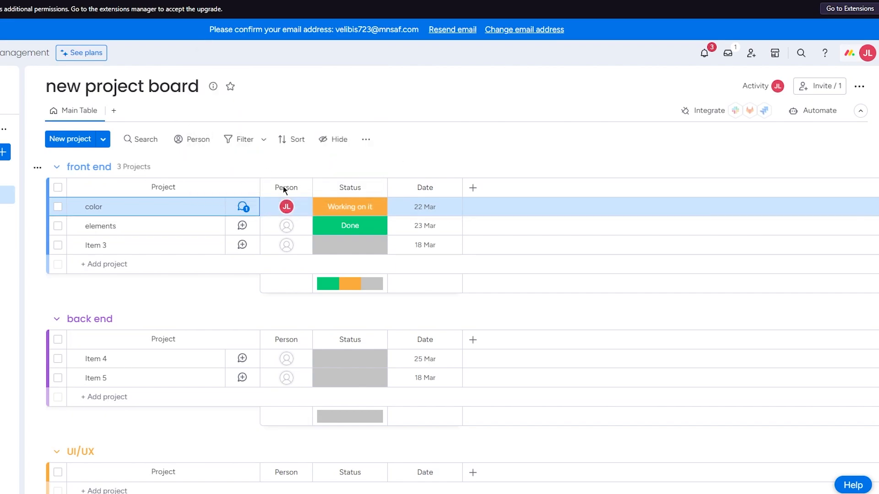
Step: Open the person assignment of the color project to view its assignee and member options, and close it unchanged
{"action": "left_click", "coordinate": [286, 208]}
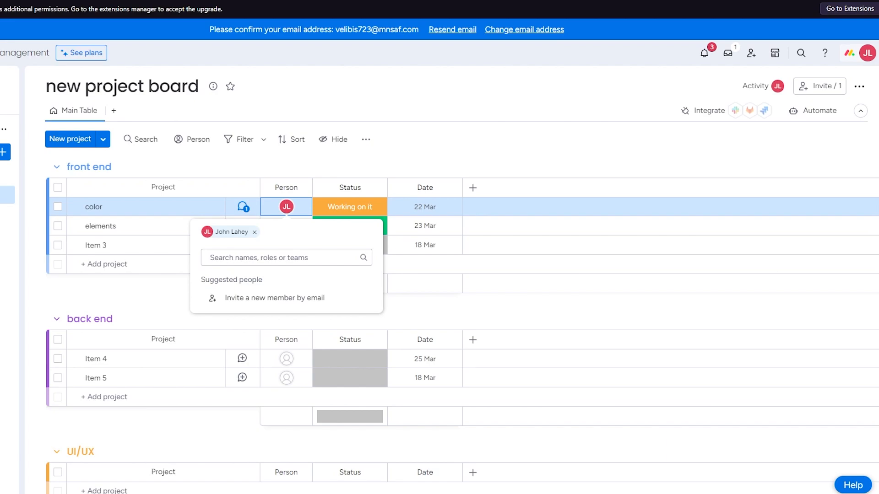
{"action": "left_click", "coordinate": [580, 155]}
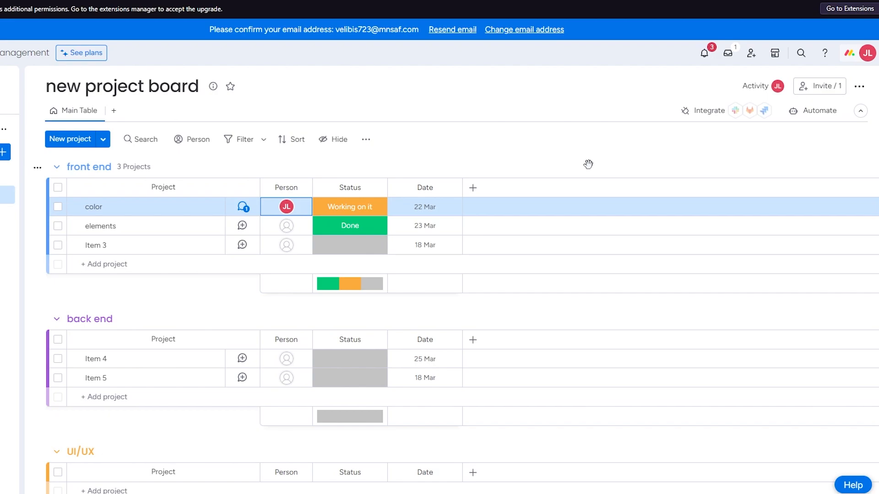
{"action": "left_click", "coordinate": [570, 143]}
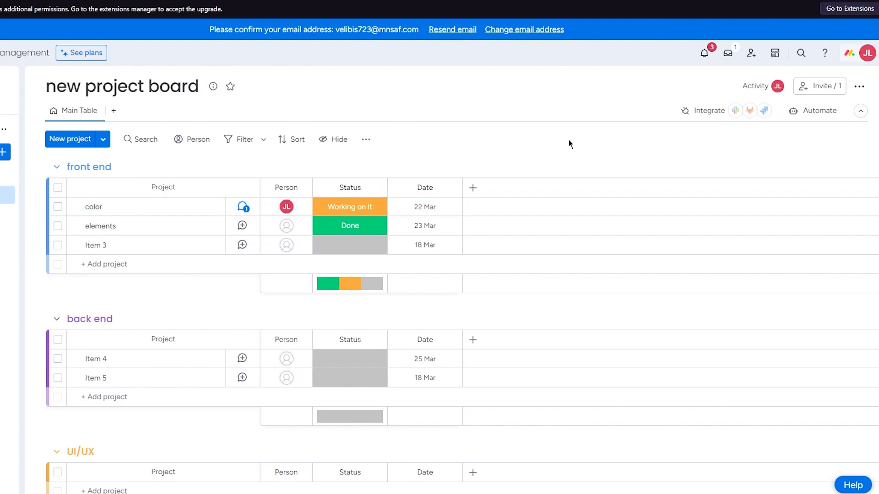
Step: Open the color project's details, look over its files and posted updates, and close them without writing anything
{"action": "left_click", "coordinate": [101, 205]}
{"action": "left_click", "coordinate": [221, 159]}
{"action": "left_click", "coordinate": [204, 206]}
{"action": "left_click", "coordinate": [601, 129]}
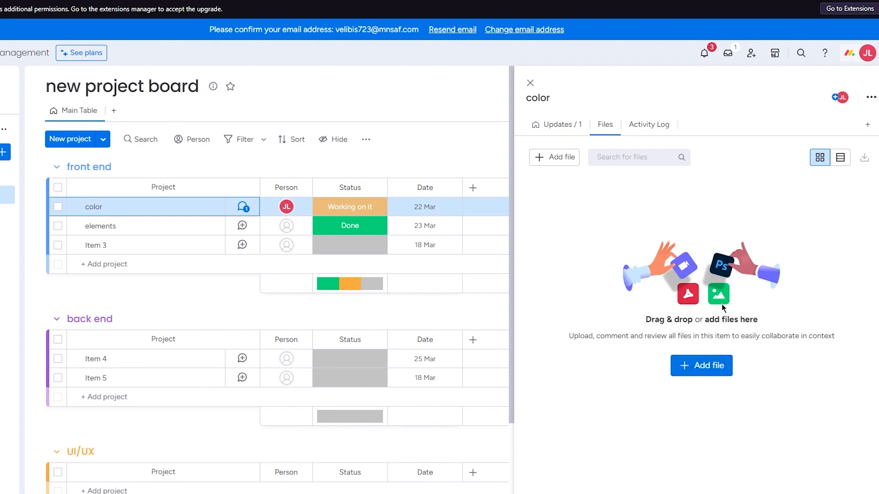
{"action": "left_click", "coordinate": [557, 124]}
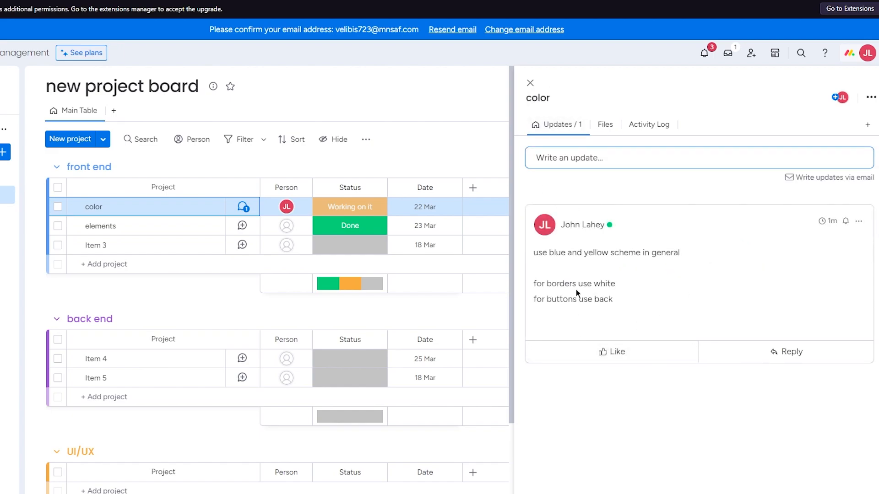
{"action": "left_click", "coordinate": [594, 155]}
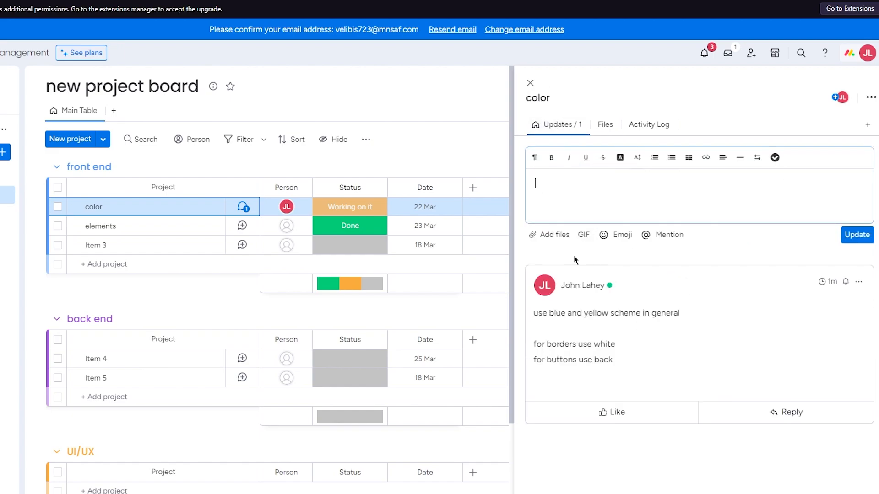
{"action": "left_click", "coordinate": [530, 83]}
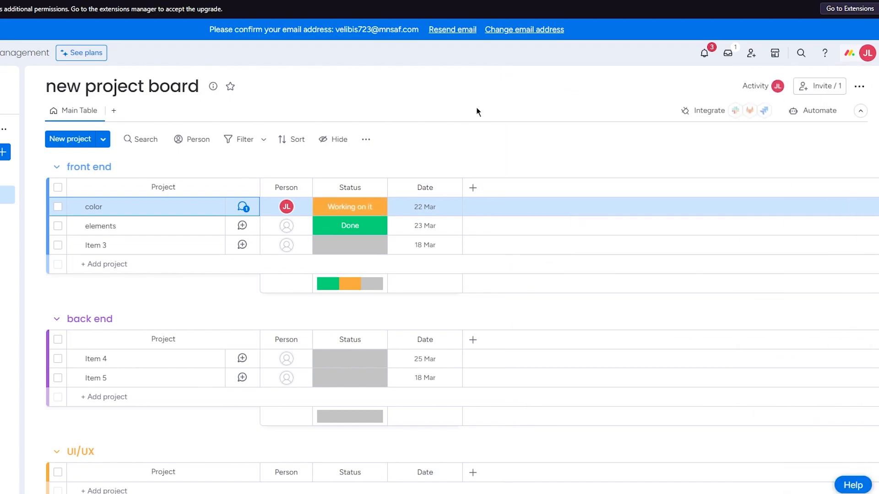
Step: Set the color project's status to Done, and change it again to Stuck
{"action": "left_click", "coordinate": [364, 209]}
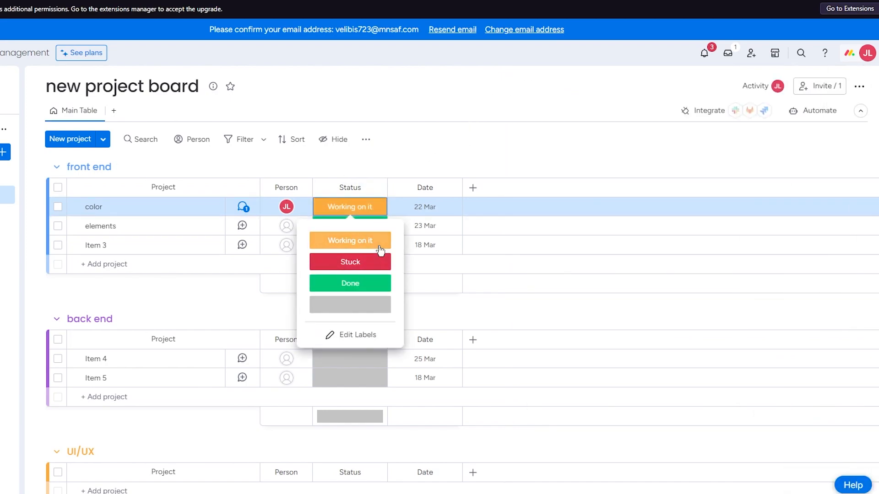
{"action": "left_click", "coordinate": [362, 283]}
{"action": "left_click", "coordinate": [362, 206]}
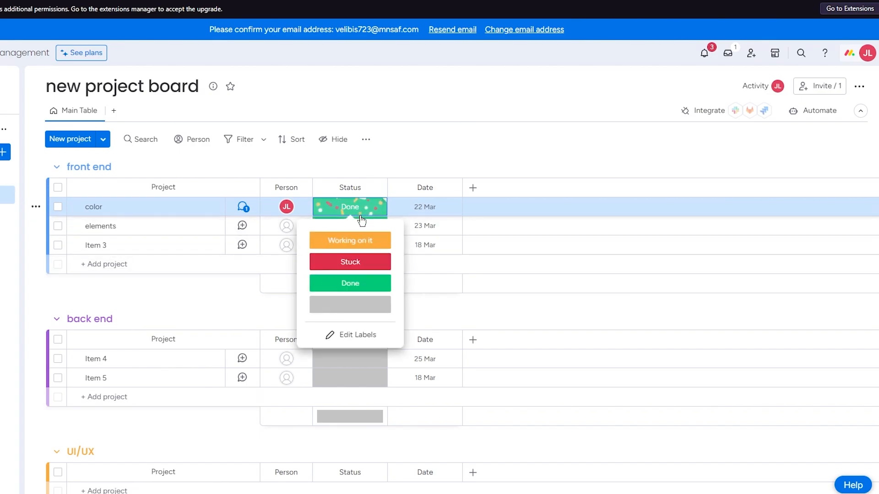
{"action": "left_click", "coordinate": [366, 263]}
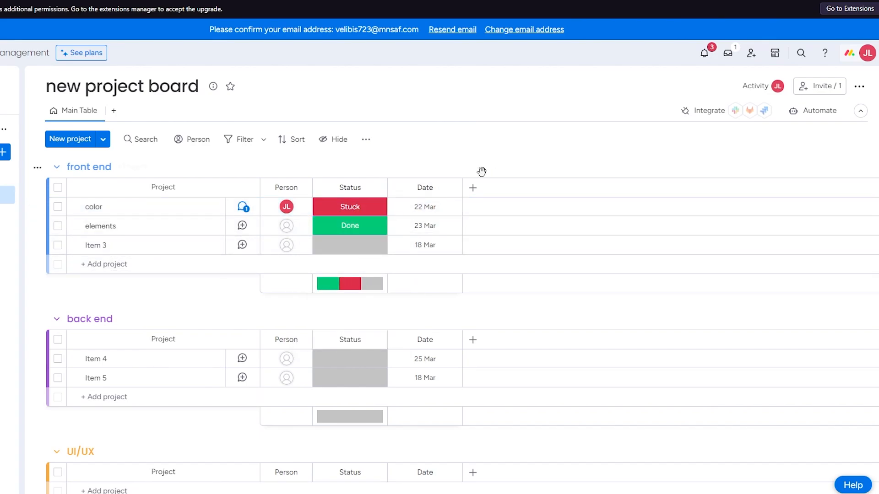
Step: Set the color project's date to 23 Mar in the front end group
{"action": "left_click", "coordinate": [431, 205]}
{"action": "left_click", "coordinate": [461, 364]}
{"action": "left_click", "coordinate": [508, 208]}
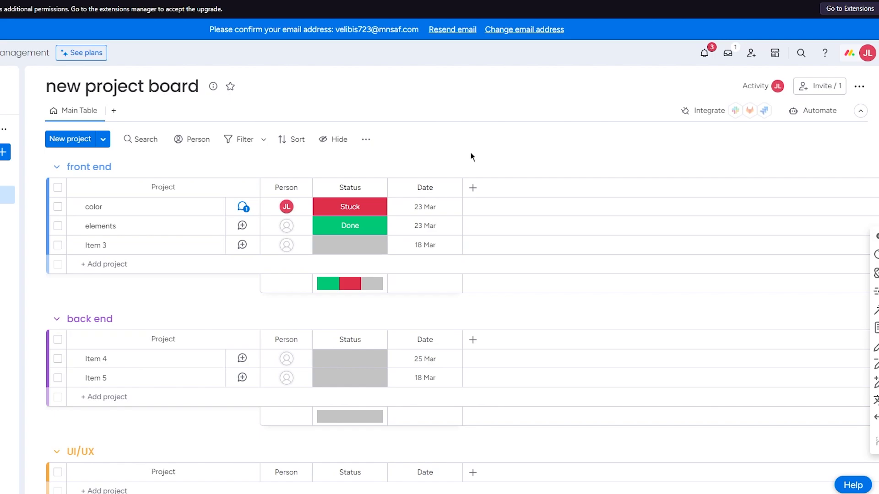
Step: Move the color project from the front end group into back end, and from there into the UI/UX group
{"action": "left_click_drag", "start_coordinate": [137, 207], "coordinate": [151, 321]}
{"action": "scroll", "coordinate": [159, 256], "scroll_direction": "down", "scroll_amount": 2}
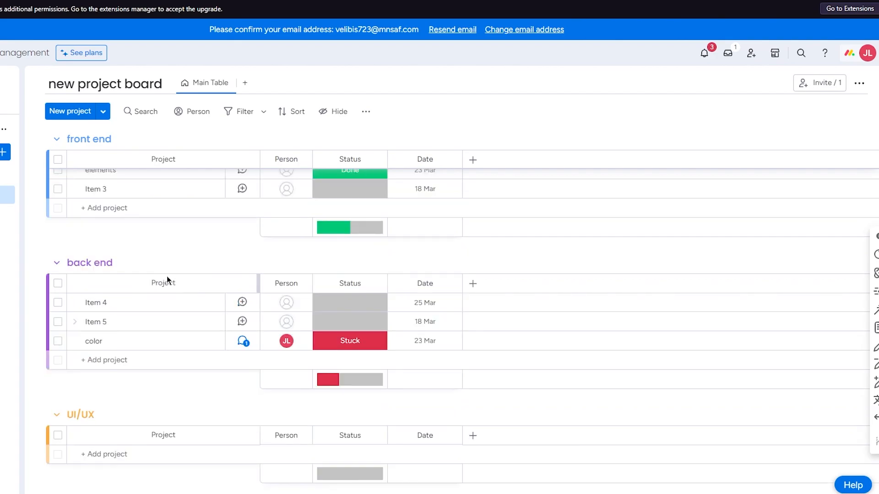
{"action": "scroll", "coordinate": [166, 276], "scroll_direction": "up", "scroll_amount": 2}
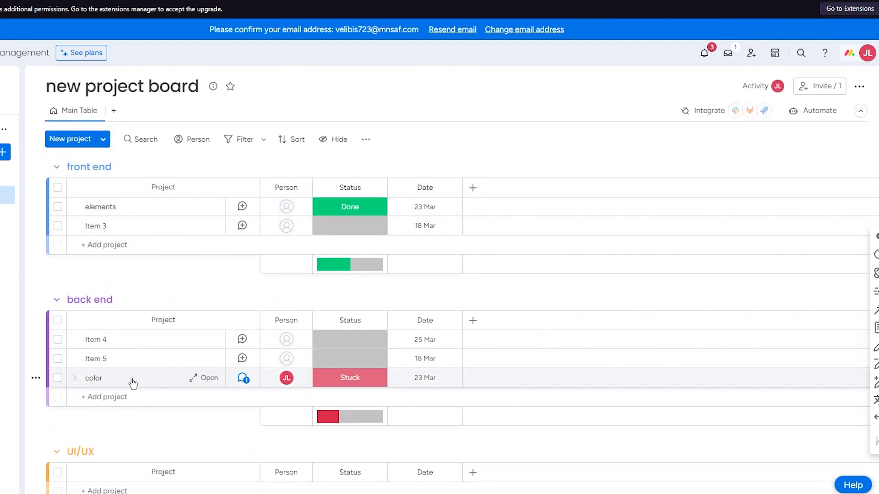
{"action": "left_click_drag", "start_coordinate": [133, 382], "coordinate": [156, 353]}
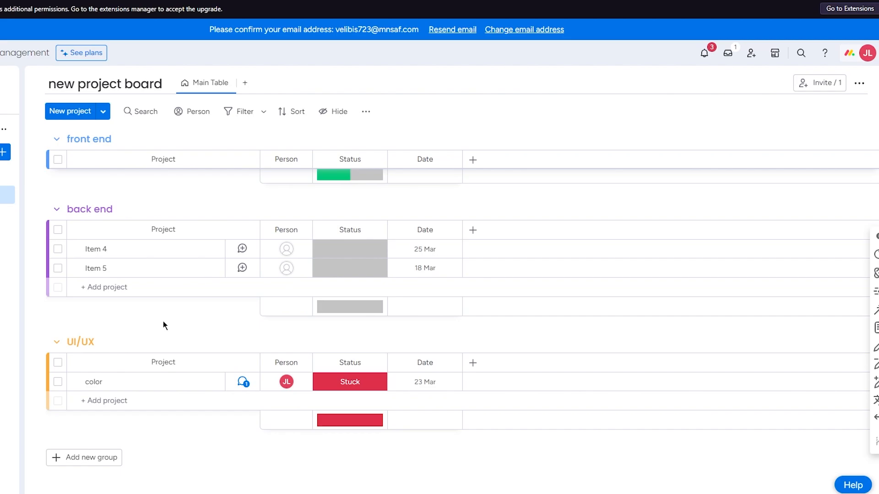
{"action": "scroll", "coordinate": [173, 275], "scroll_direction": "up", "scroll_amount": 2}
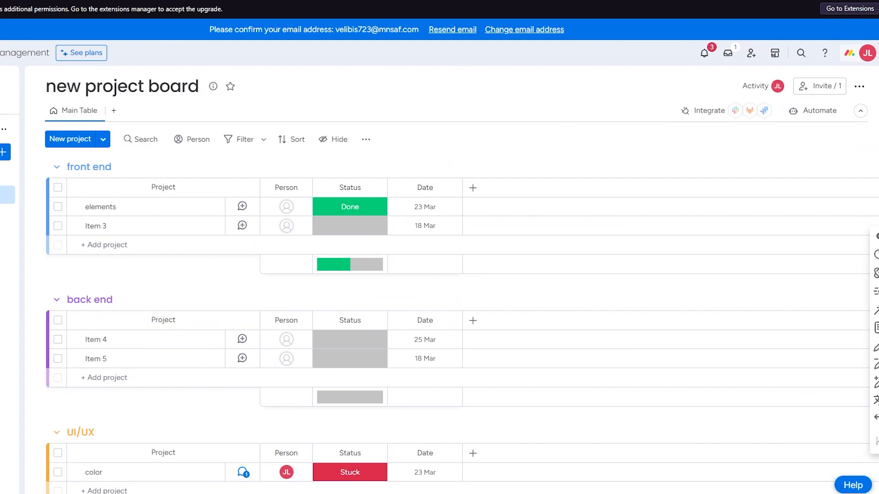
{"action": "scroll", "coordinate": [387, 289], "scroll_direction": "down", "scroll_amount": 2}
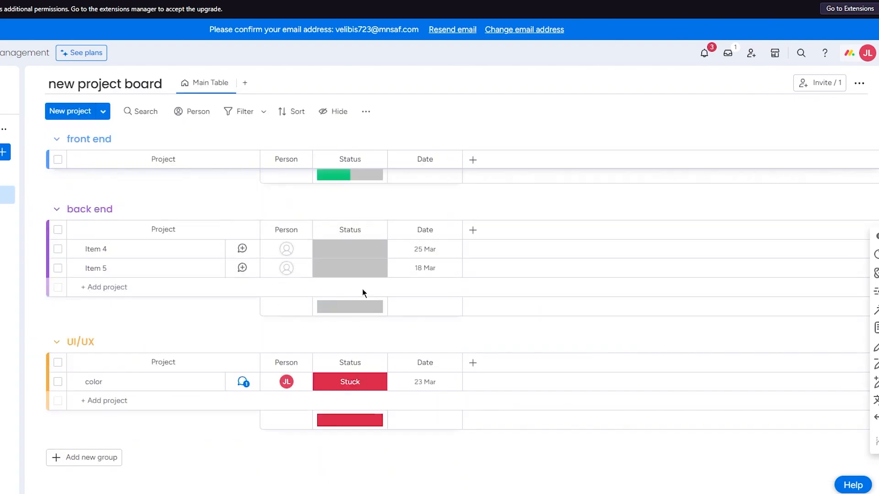
{"action": "scroll", "coordinate": [322, 303], "scroll_direction": "up", "scroll_amount": 2}
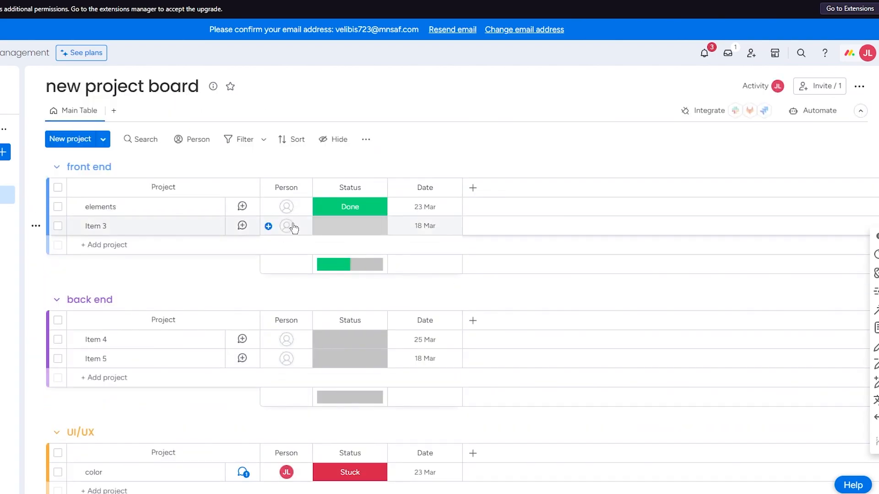
Step: Add a Kanban view to the board and move the elements card into the Working on it column
{"action": "left_click", "coordinate": [119, 115]}
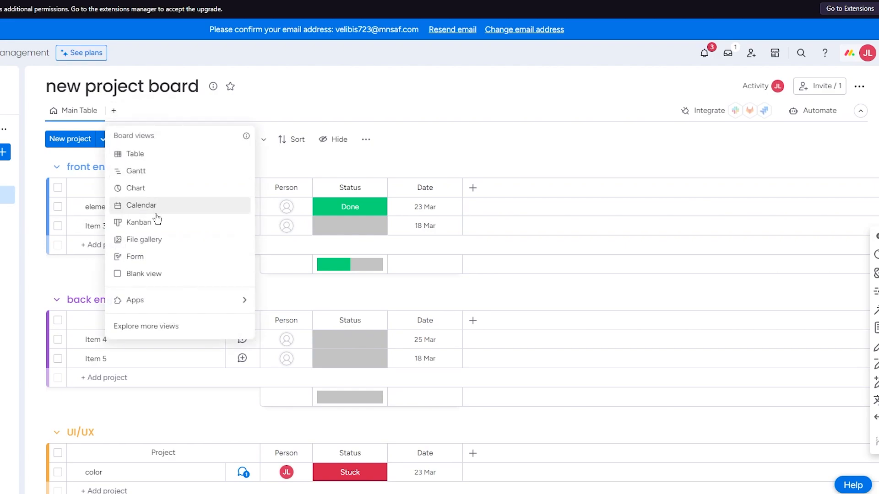
{"action": "left_click", "coordinate": [147, 225]}
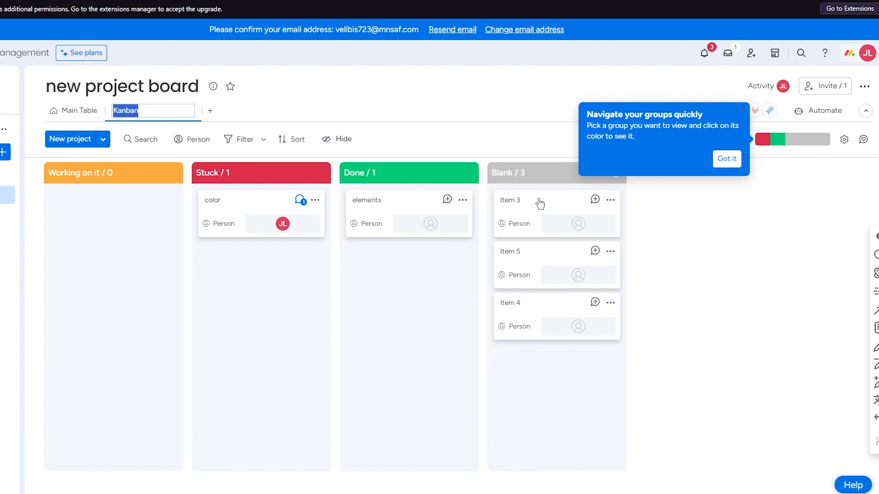
{"action": "left_click_drag", "start_coordinate": [392, 208], "coordinate": [124, 215]}
Step: Review the color card's details on the Kanban board, close them, and list the board views available to add
{"action": "left_click", "coordinate": [239, 204]}
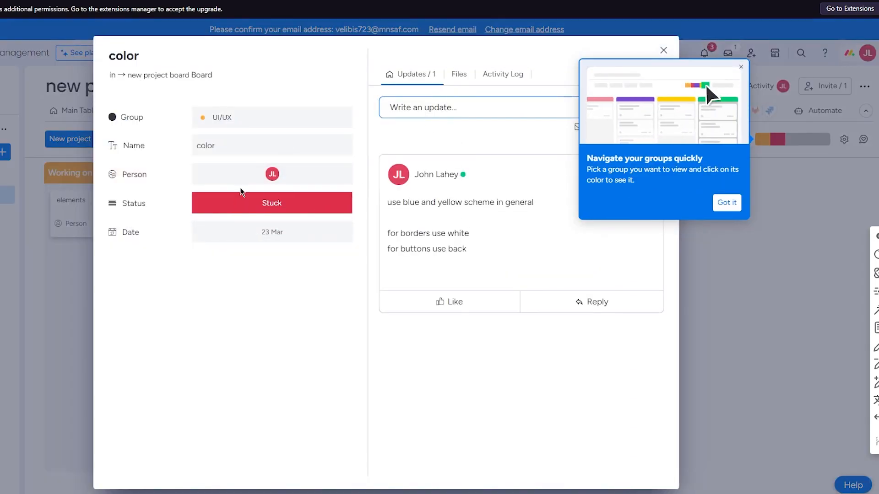
{"action": "left_click", "coordinate": [8, 231]}
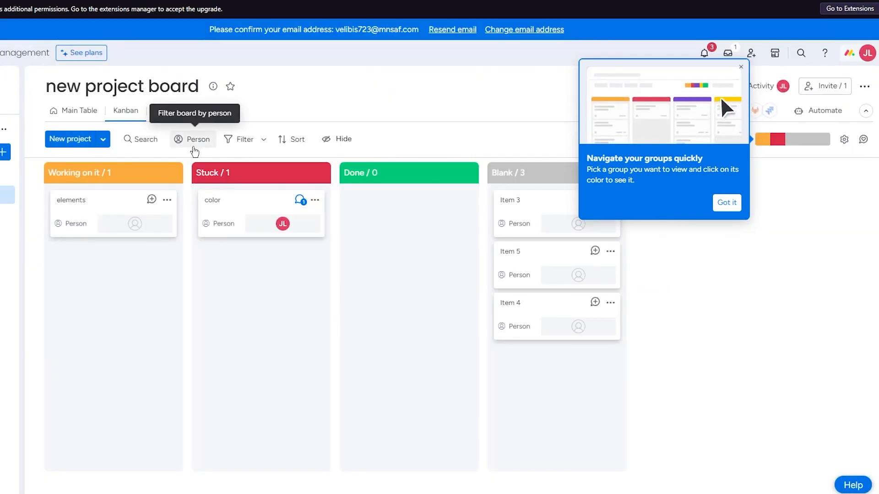
{"action": "left_click", "coordinate": [155, 111]}
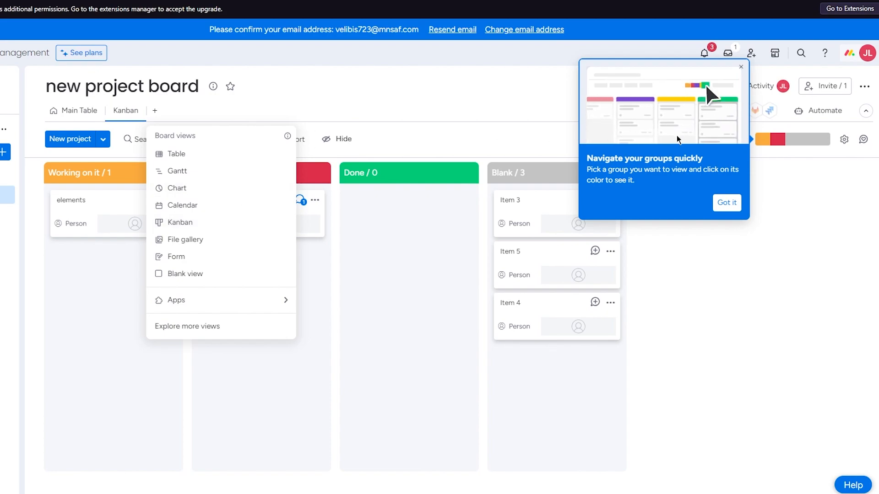
Step: Dismiss the tip about navigating groups and return to the board's Main Table view
{"action": "left_click", "coordinate": [723, 206]}
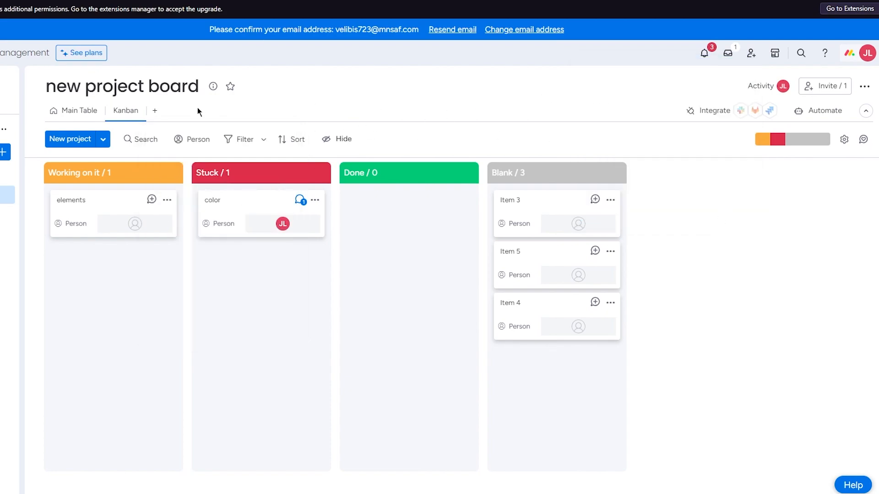
{"action": "left_click", "coordinate": [68, 114]}
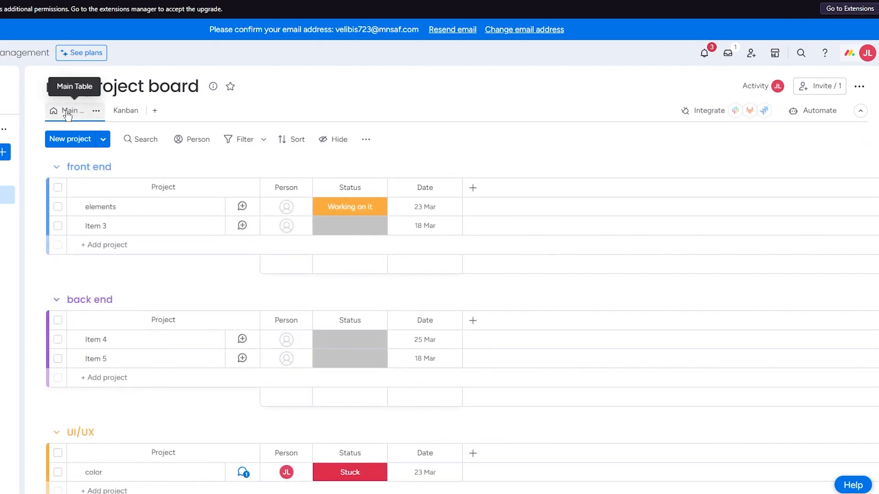
Step: Open the board's integrations, look through the Slack automation templates, and close the automation center
{"action": "left_click", "coordinate": [708, 111]}
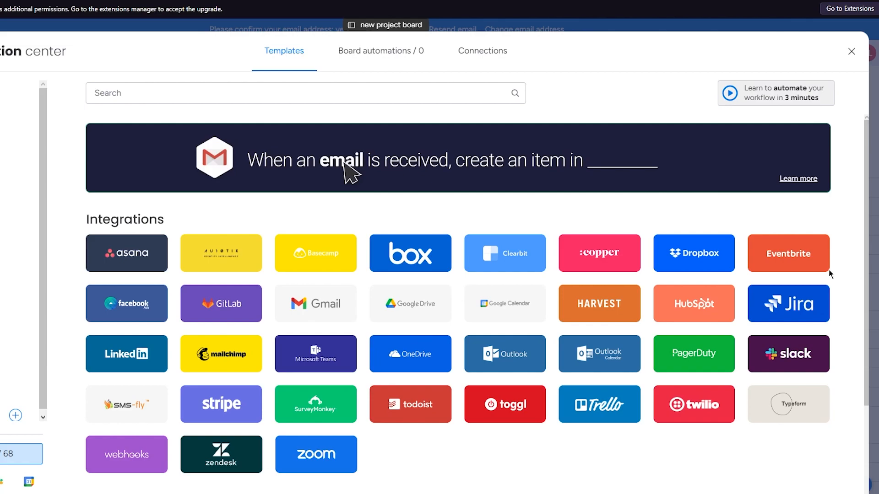
{"action": "left_click", "coordinate": [806, 351]}
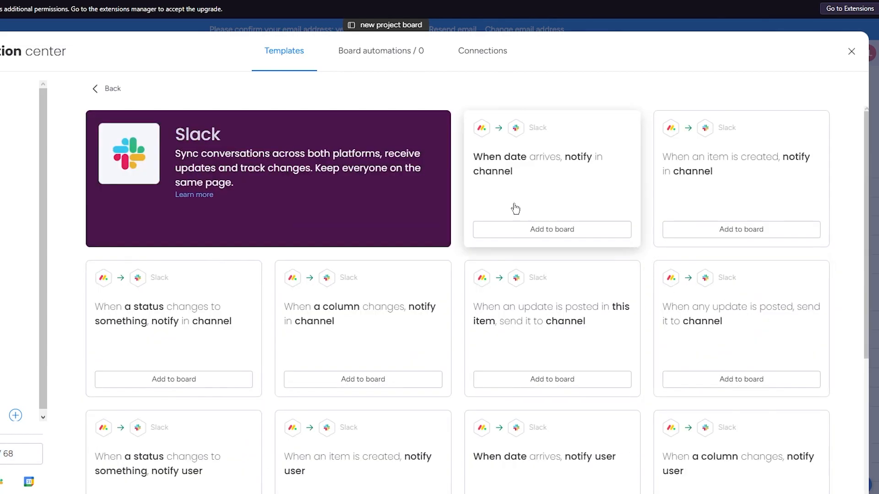
{"action": "scroll", "coordinate": [572, 201], "scroll_direction": "down", "scroll_amount": 5}
{"action": "scroll", "coordinate": [598, 234], "scroll_direction": "up", "scroll_amount": 5}
{"action": "scroll", "coordinate": [597, 238], "scroll_direction": "down", "scroll_amount": 5}
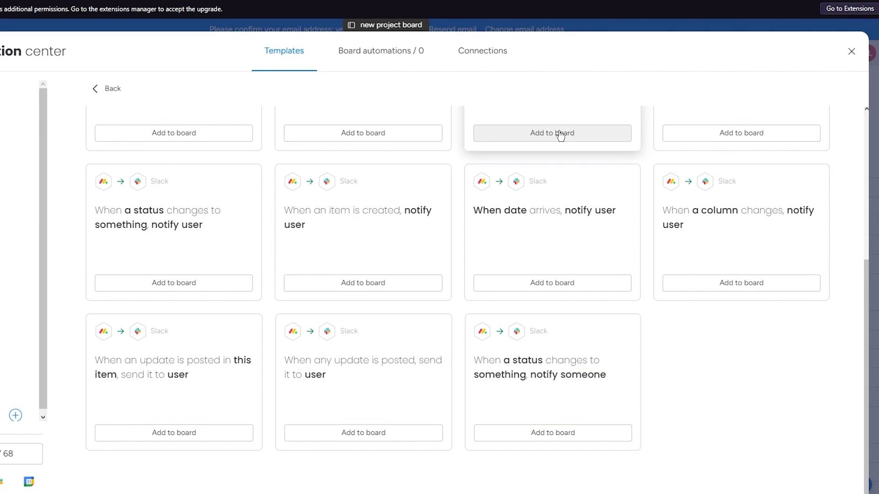
{"action": "scroll", "coordinate": [561, 136], "scroll_direction": "up", "scroll_amount": 5}
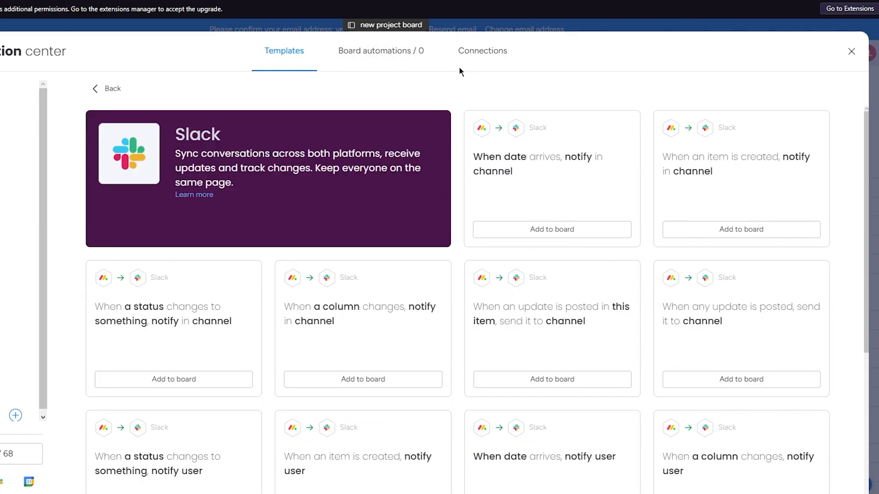
{"action": "left_click", "coordinate": [850, 51]}
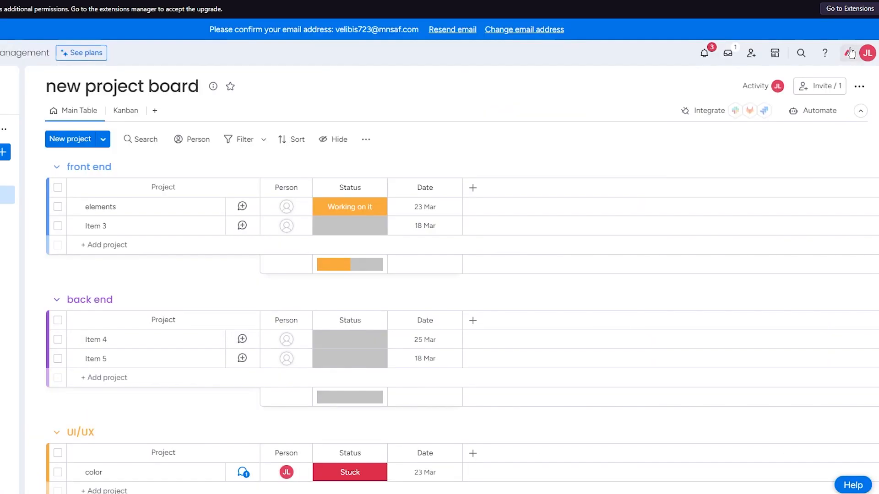
Step: Start a custom automation for the board with the trigger "status changes to something"
{"action": "left_click", "coordinate": [822, 111]}
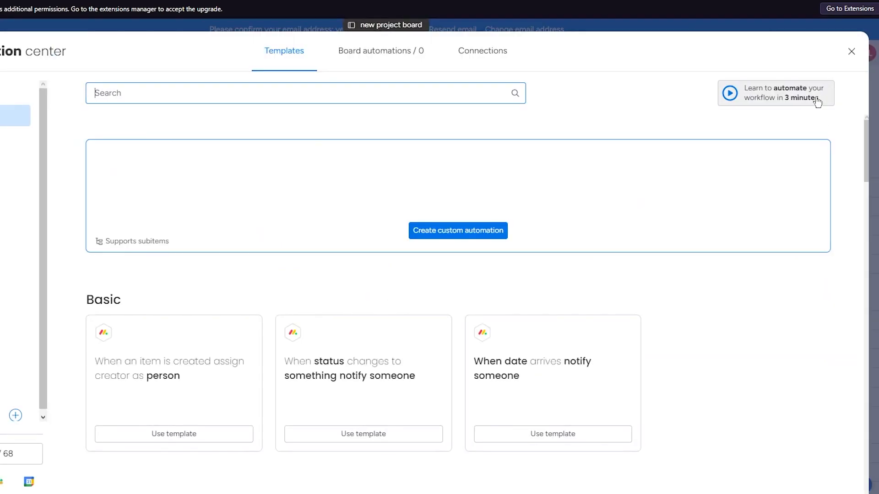
{"action": "scroll", "coordinate": [435, 193], "scroll_direction": "down", "scroll_amount": 5}
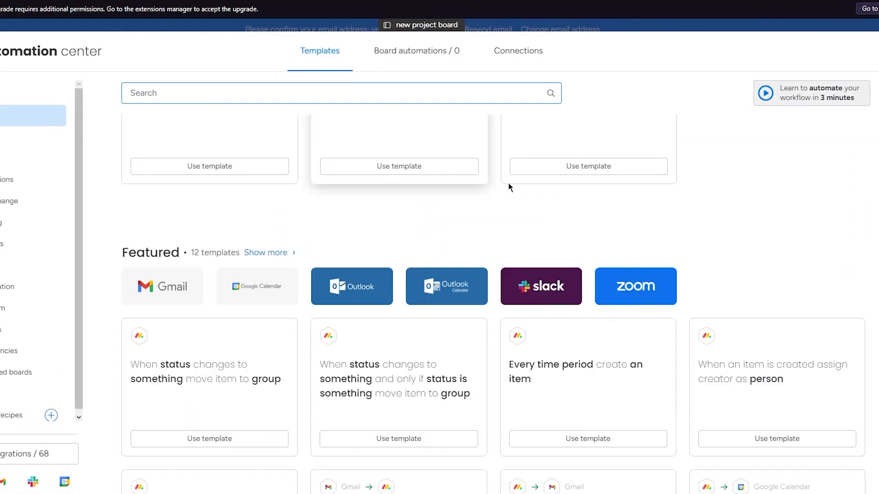
{"action": "scroll", "coordinate": [508, 183], "scroll_direction": "up", "scroll_amount": 5}
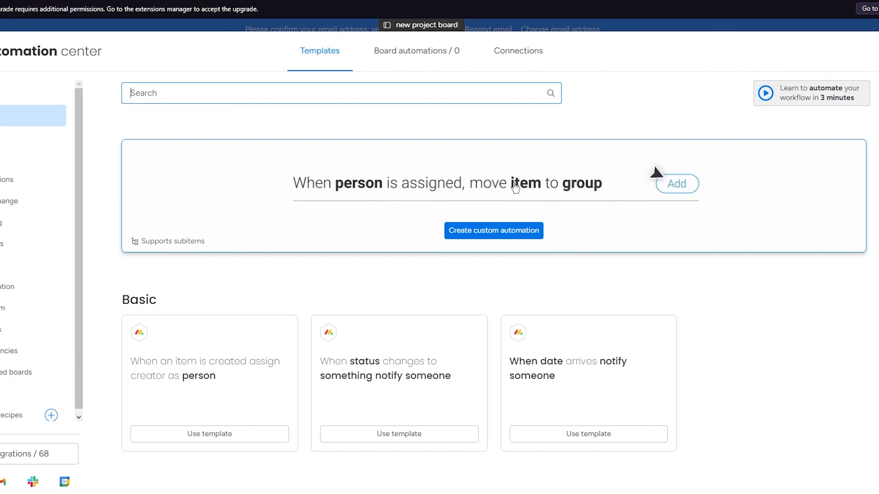
{"action": "left_click", "coordinate": [470, 231]}
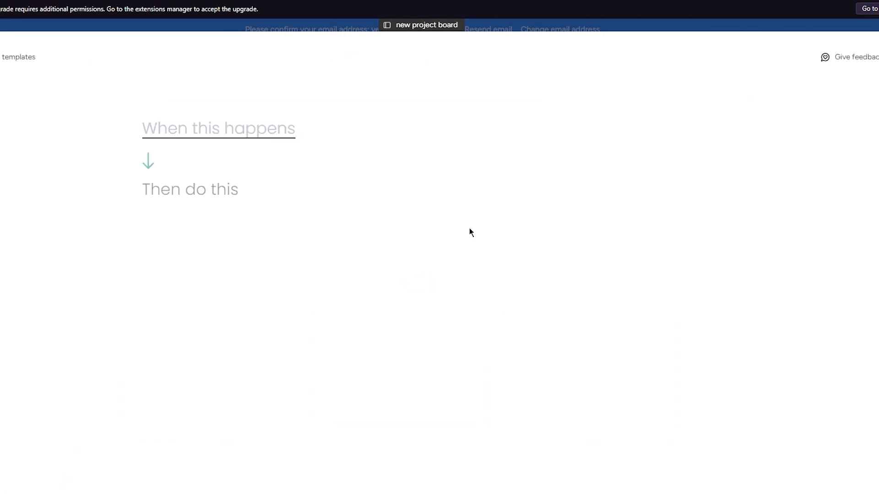
{"action": "left_click", "coordinate": [237, 132]}
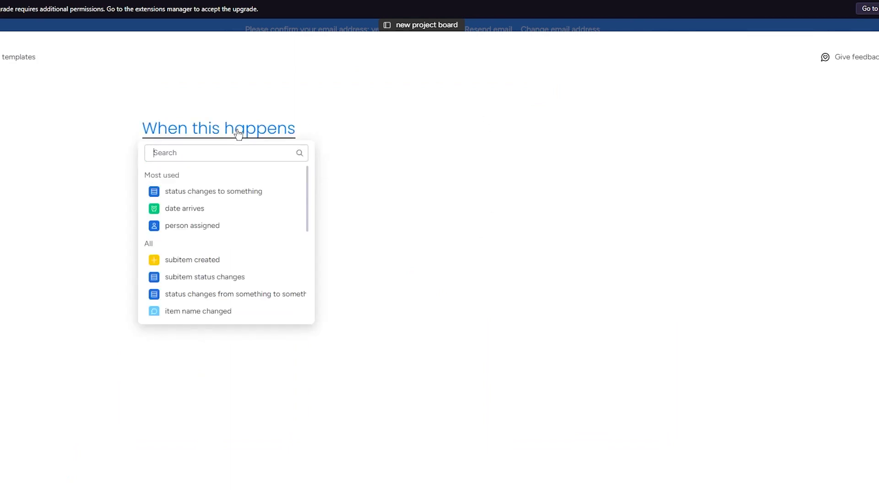
{"action": "left_click", "coordinate": [230, 192]}
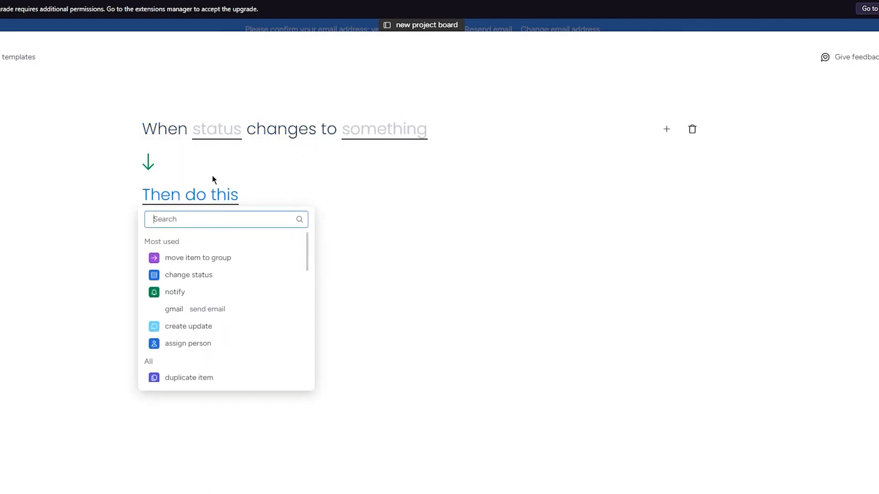
Step: Set the automation's trigger to fire when the Status column changes to Stuck
{"action": "left_click", "coordinate": [215, 130]}
{"action": "left_click", "coordinate": [364, 133]}
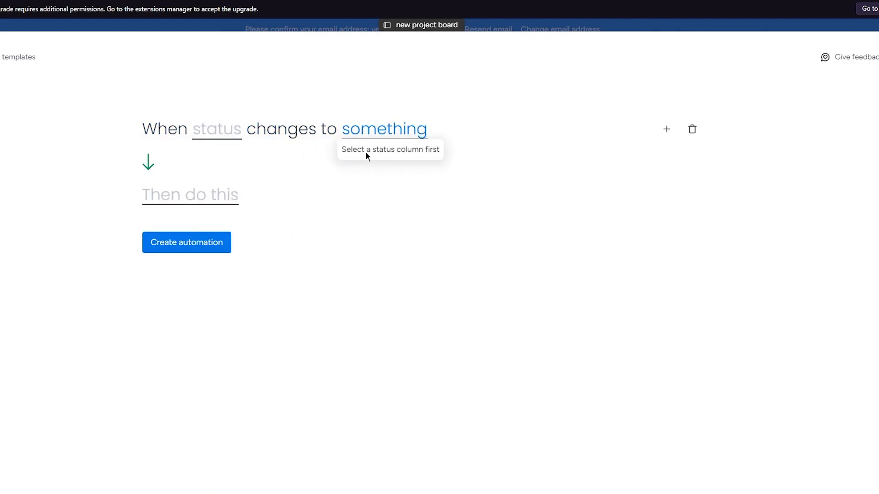
{"action": "left_click", "coordinate": [217, 129]}
{"action": "left_click", "coordinate": [216, 172]}
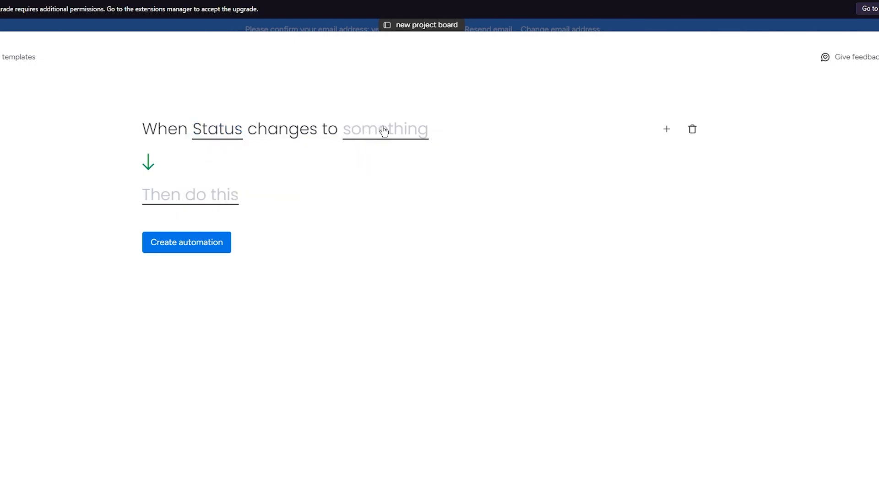
{"action": "left_click", "coordinate": [379, 131]}
{"action": "left_click", "coordinate": [379, 214]}
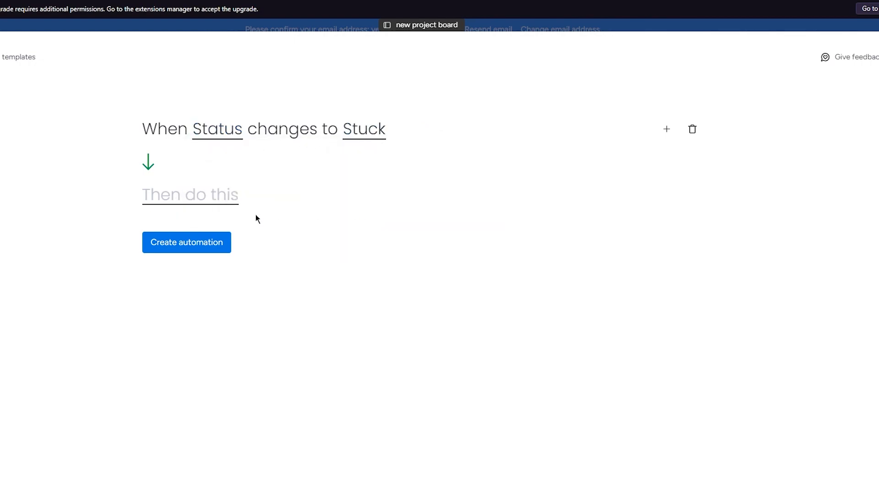
Step: Add a notify action to the automation with the message "hey check board someone is stuck"
{"action": "left_click", "coordinate": [204, 206]}
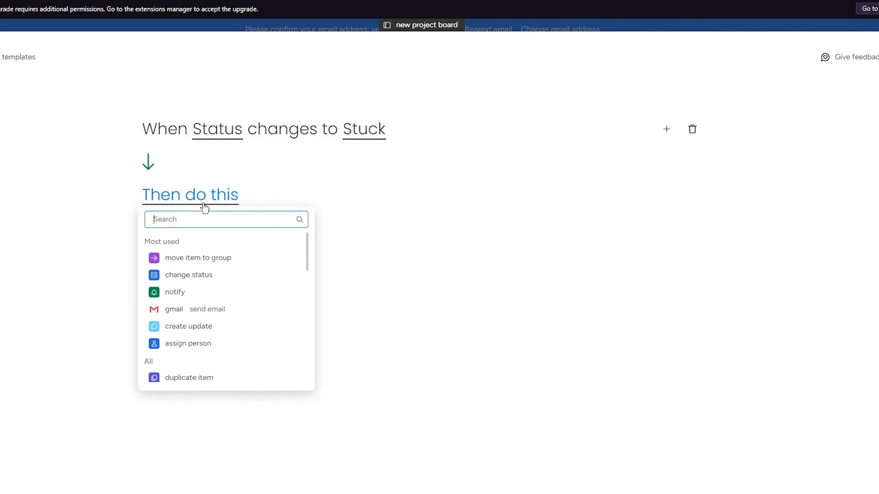
{"action": "left_click", "coordinate": [210, 298]}
{"action": "left_click", "coordinate": [231, 196]}
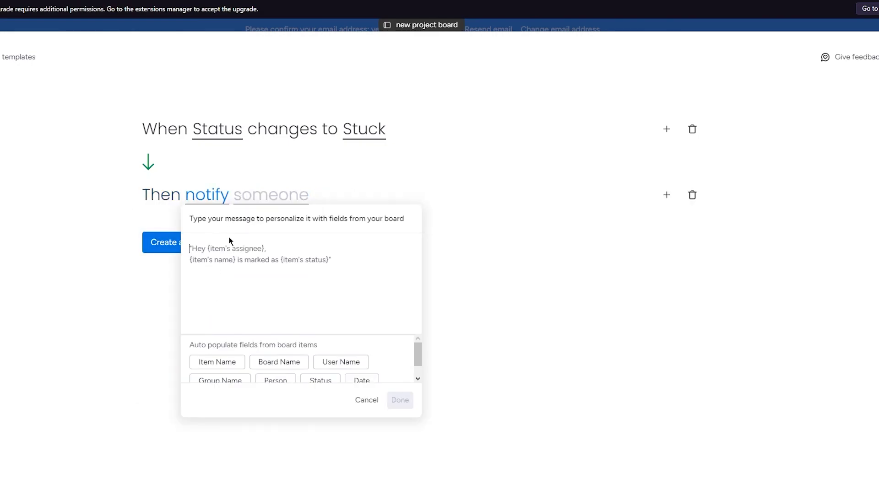
{"action": "type", "text": "h"}
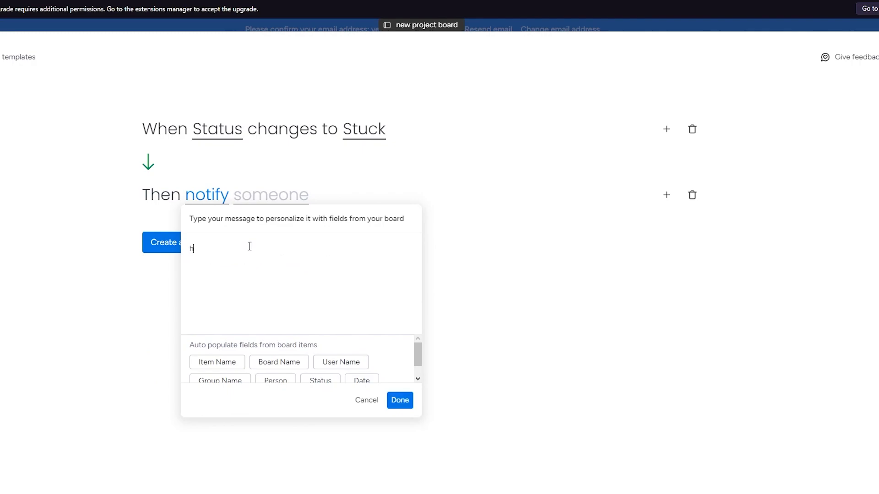
{"action": "type", "text": "ey check board someone is stuck"}
{"action": "left_click", "coordinate": [398, 402]}
Step: Choose yourself as the notification's recipient, create the automation, and return to the board
{"action": "left_click", "coordinate": [273, 200]}
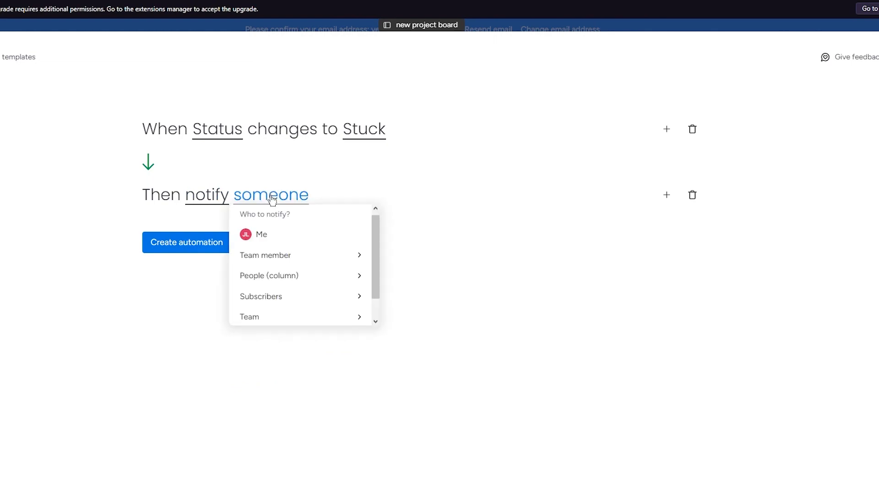
{"action": "left_click", "coordinate": [302, 244]}
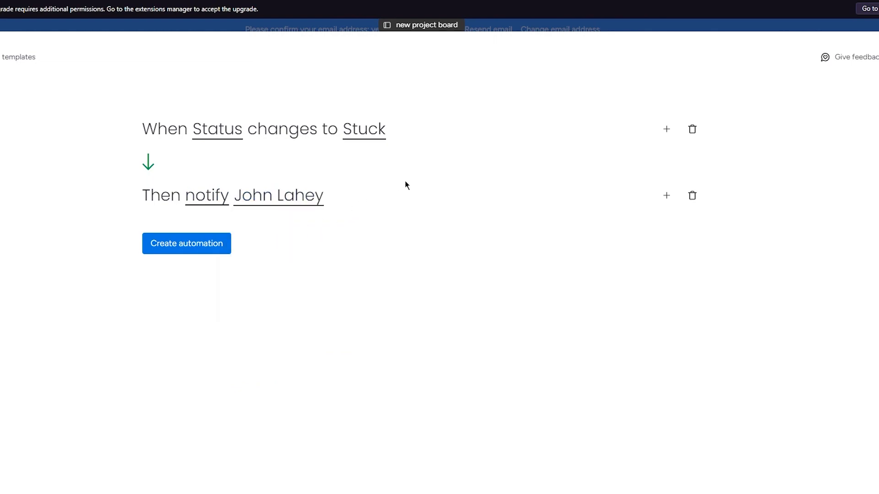
{"action": "left_click", "coordinate": [220, 250]}
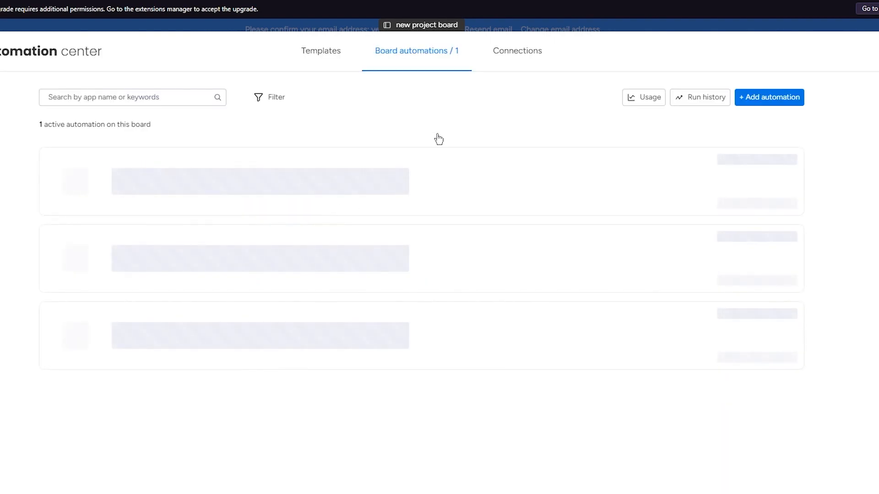
{"action": "left_click", "coordinate": [877, 51]}
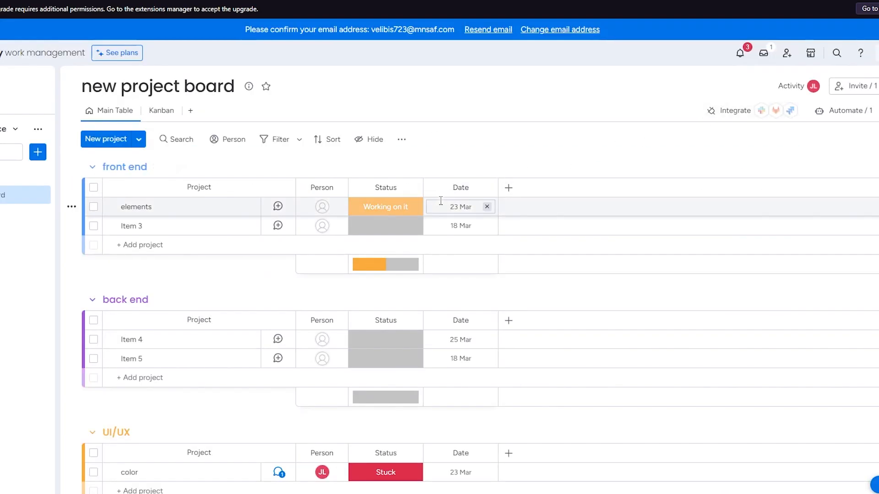
Step: Test the automation by setting the elements project's status to Stuck, check the notifications, and close them
{"action": "left_click", "coordinate": [383, 206]}
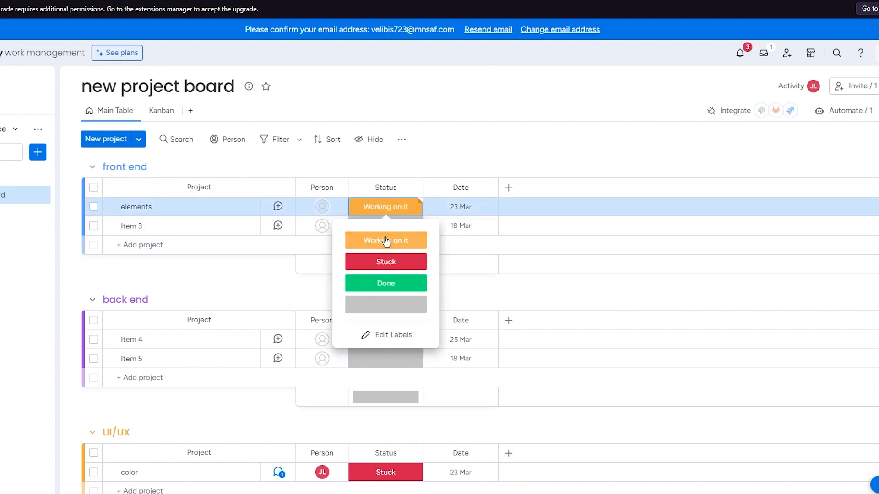
{"action": "left_click", "coordinate": [384, 259]}
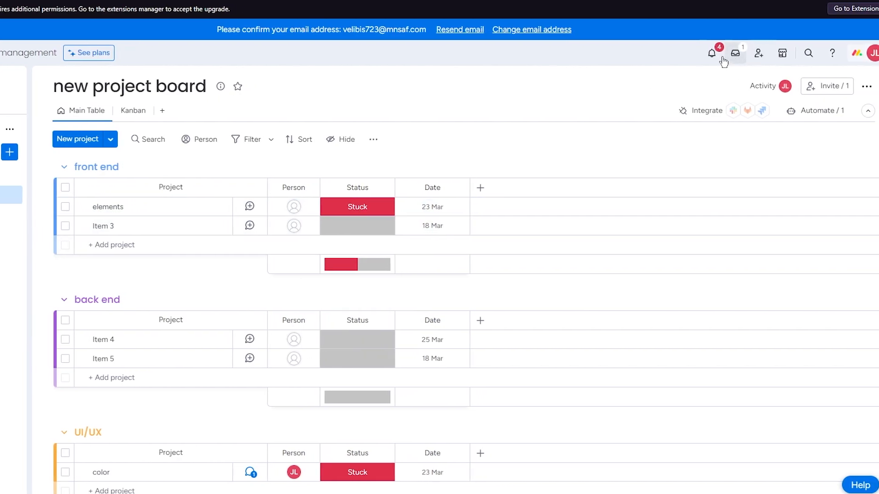
{"action": "left_click", "coordinate": [700, 54]}
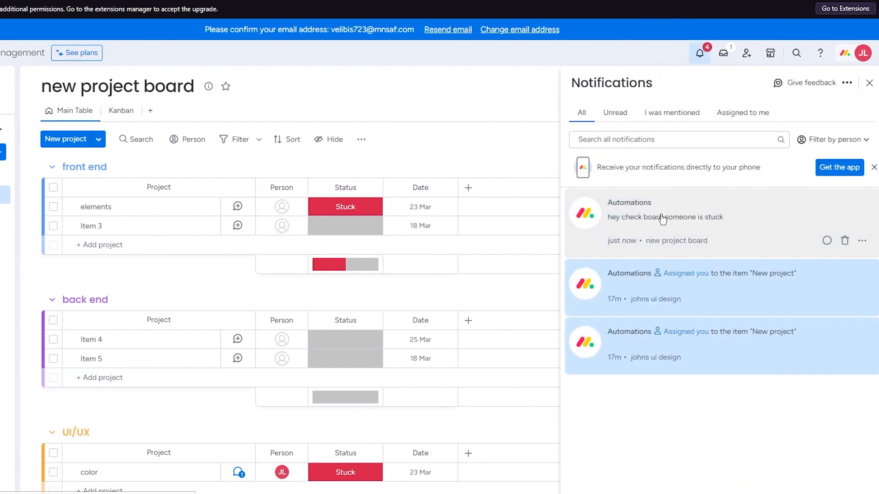
{"action": "left_click", "coordinate": [538, 158]}
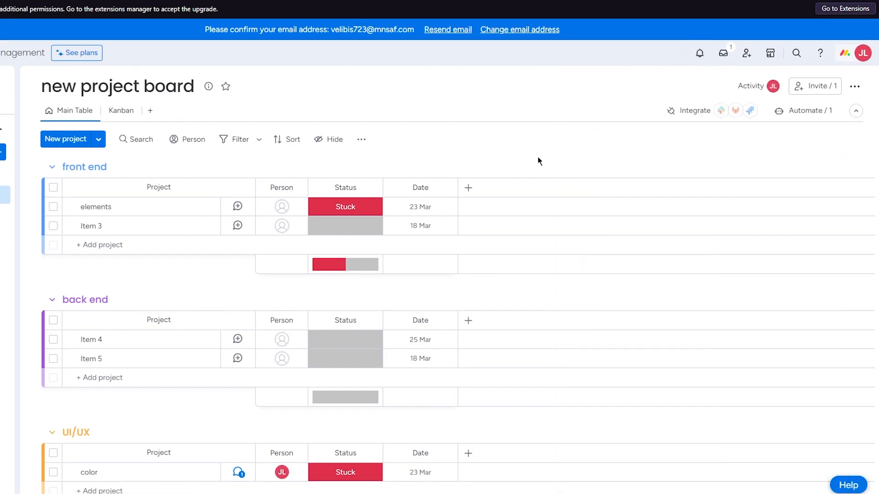